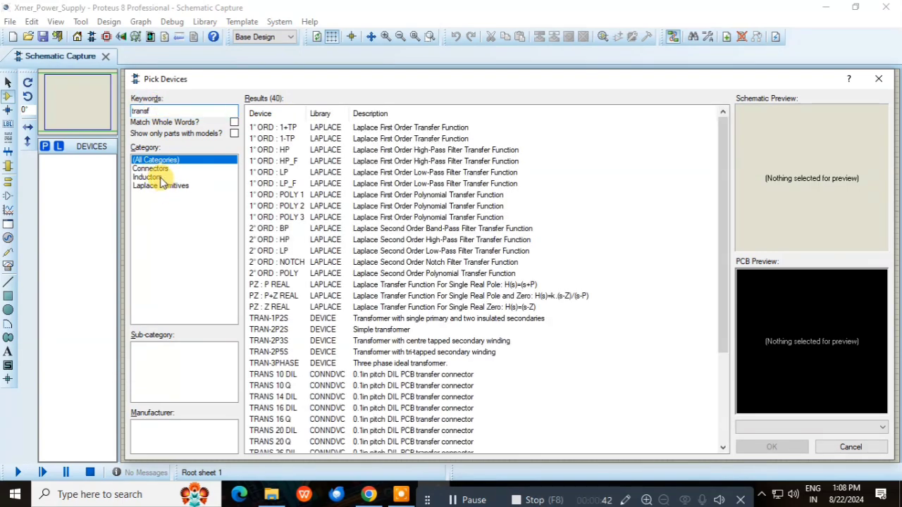
# Add the simple transformer TRAN-2P2S from the Inductors category to the device list and close the device picker
pyautogui.click(159, 178)
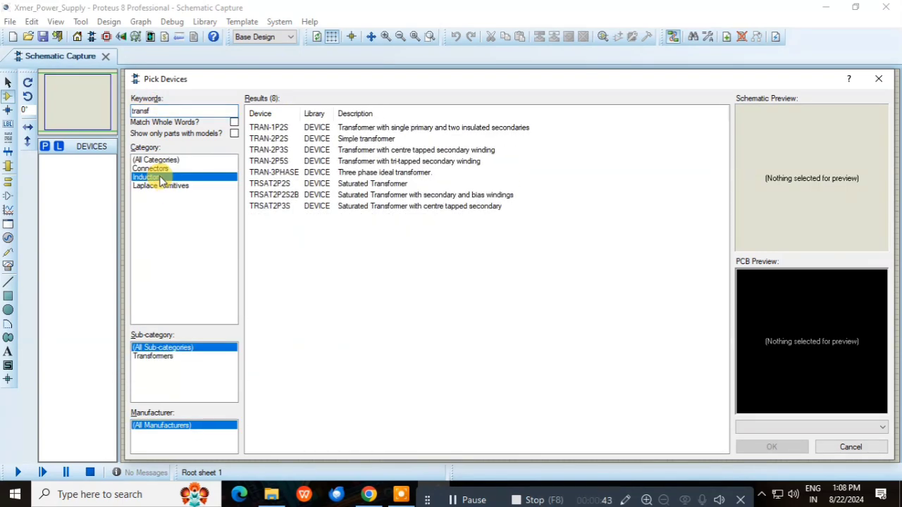
pyautogui.click(356, 141)
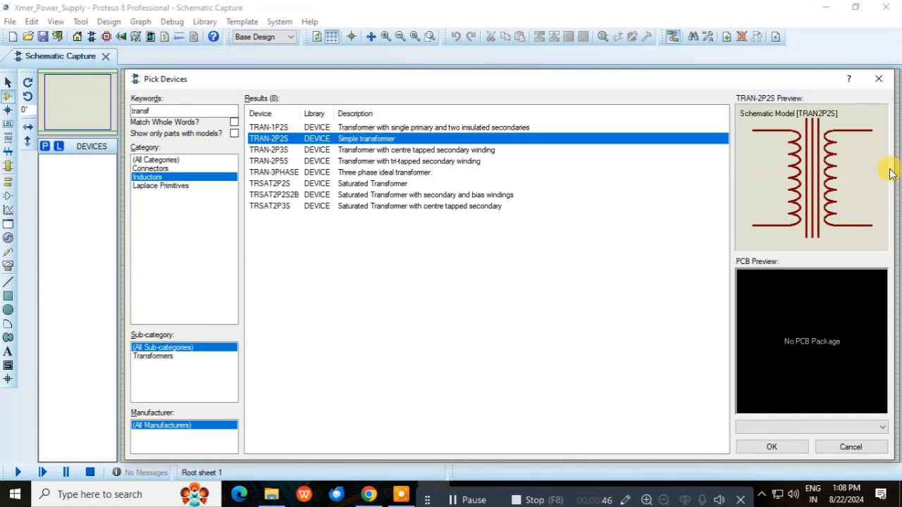
pyautogui.doubleClick(365, 146)
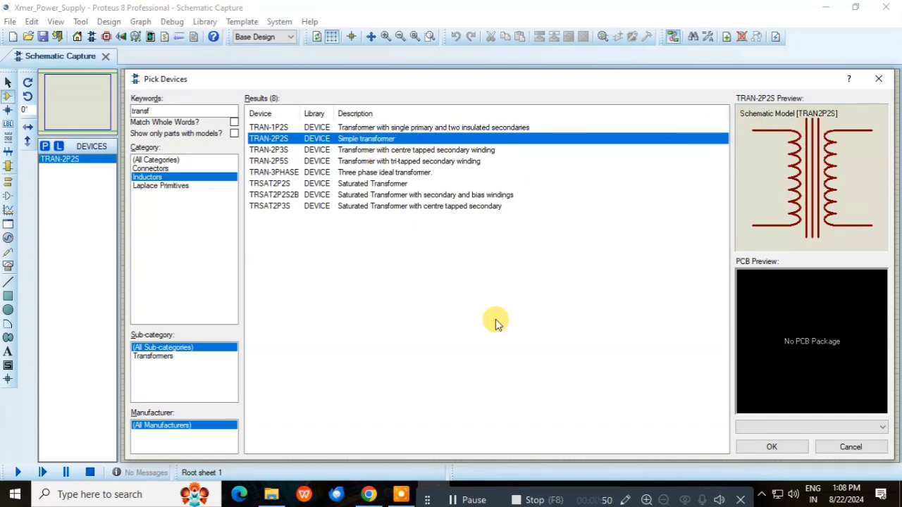
pyautogui.click(771, 447)
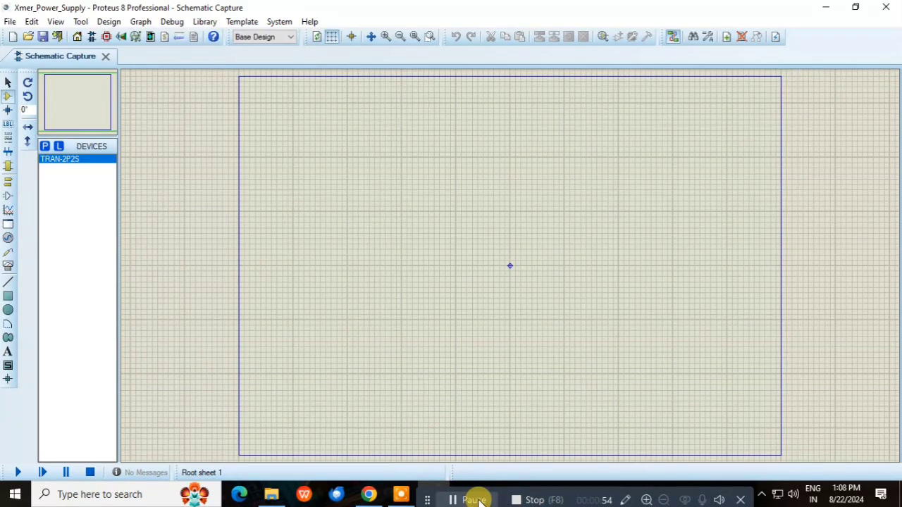
# Search the parts library for 1n4007 and add the 1N4007 silicon rectifier from the DIODE library to the device list
pyautogui.click(45, 148)
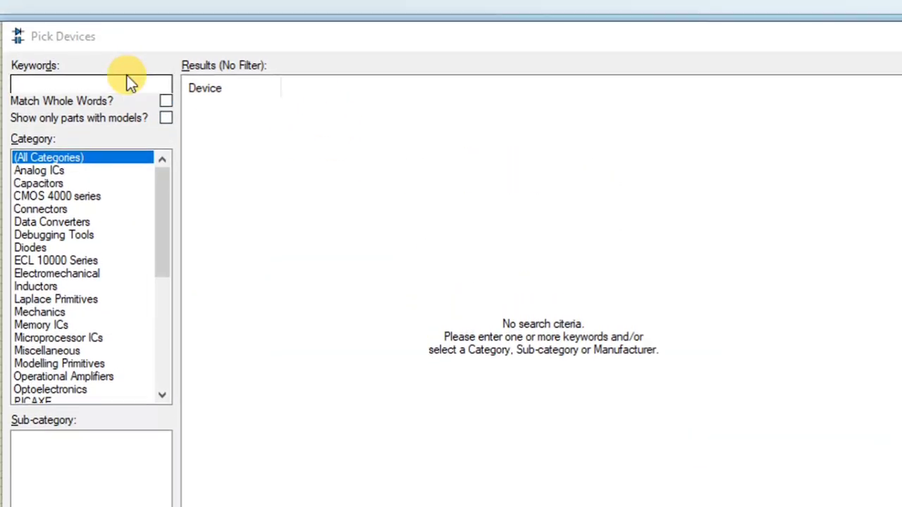
pyautogui.click(126, 83)
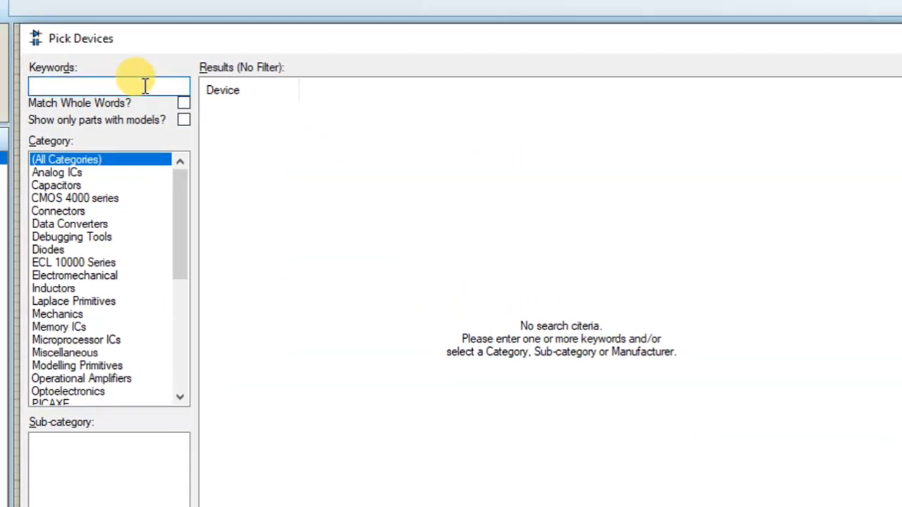
pyautogui.write('1')
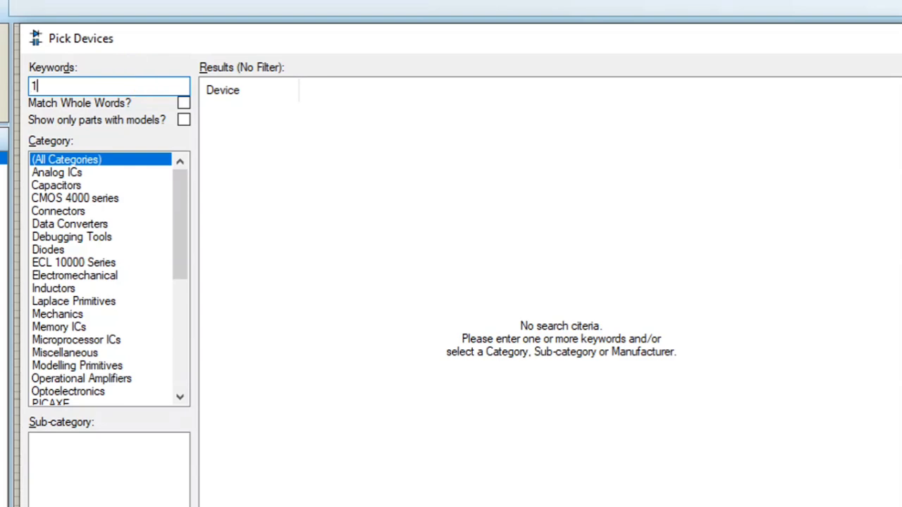
pyautogui.write('n4007')
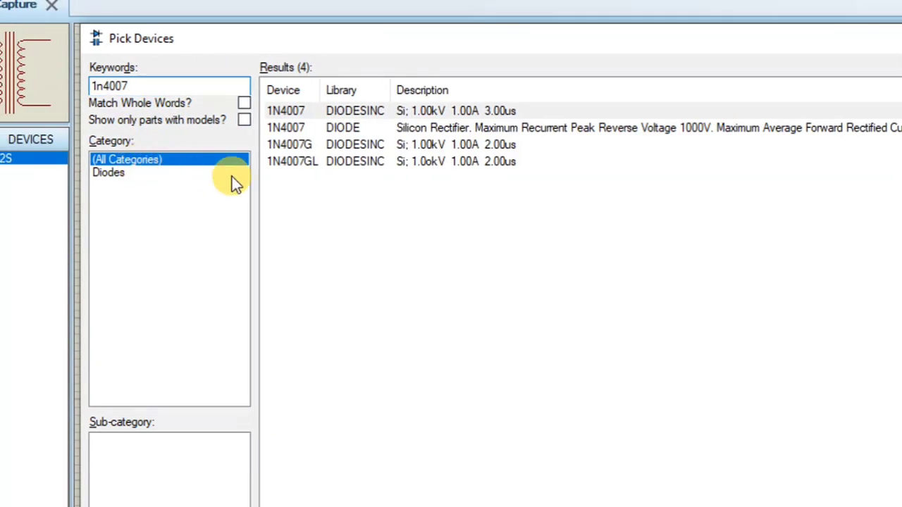
pyautogui.click(235, 174)
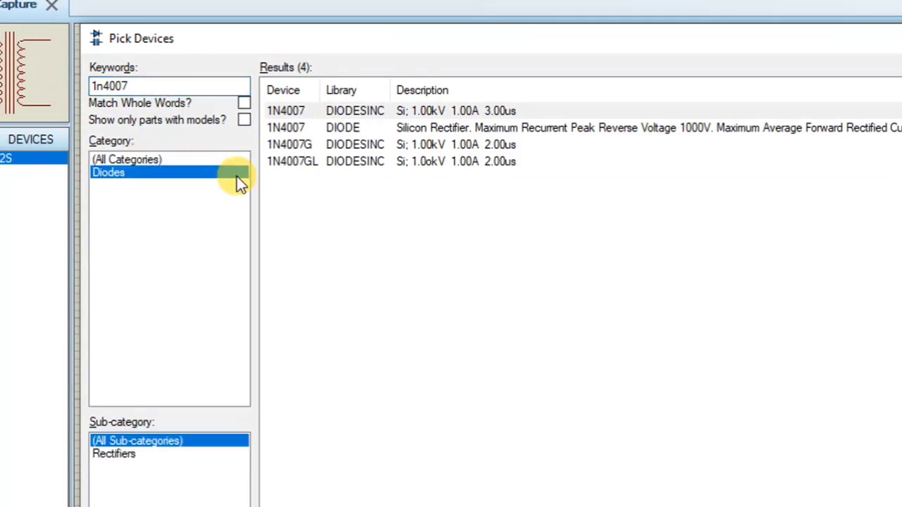
pyautogui.click(332, 128)
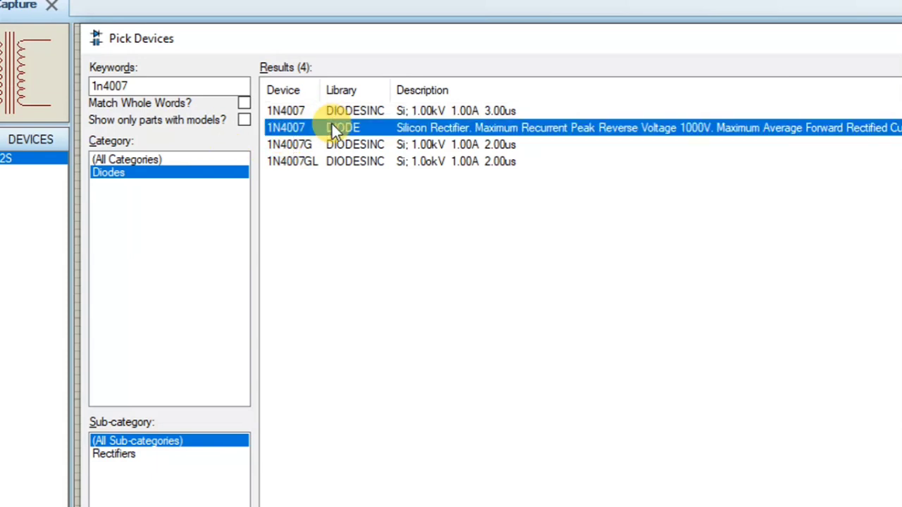
# Search for Res in the Resistors category and add the generic resistor RES to the device list
pyautogui.doubleClick(191, 88)
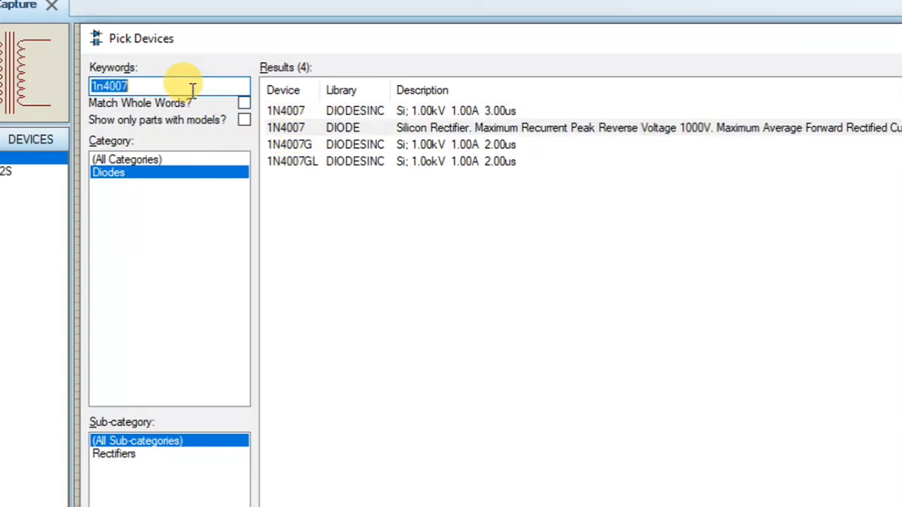
pyautogui.write('Res')
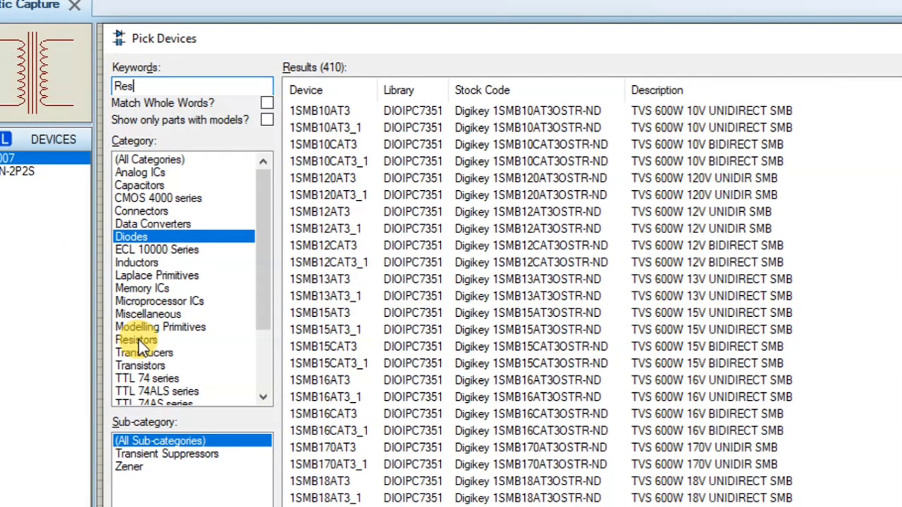
pyautogui.click(138, 340)
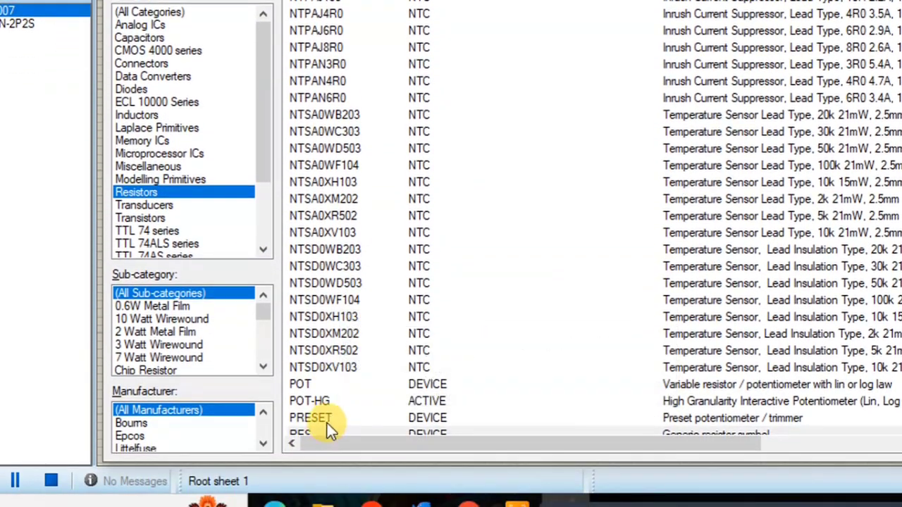
pyautogui.scroll(-1, 327, 418)
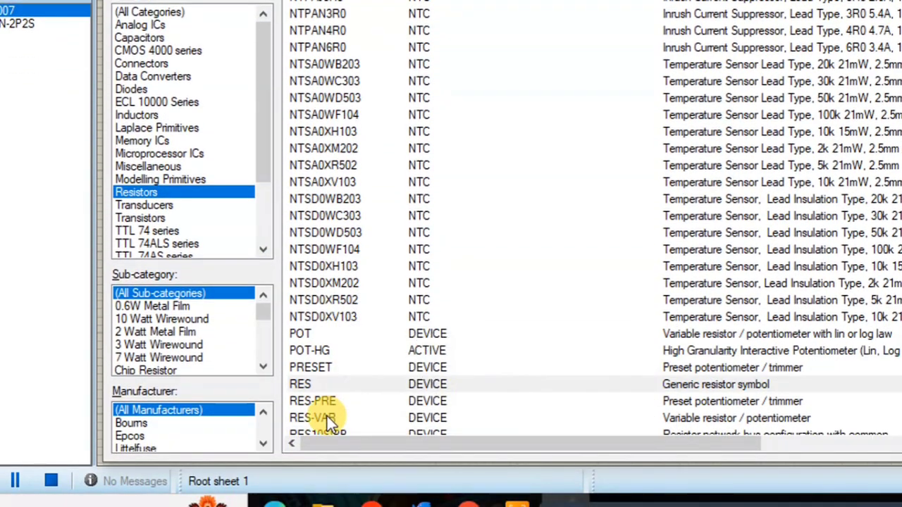
pyautogui.click(317, 387)
pyautogui.doubleClick(317, 388)
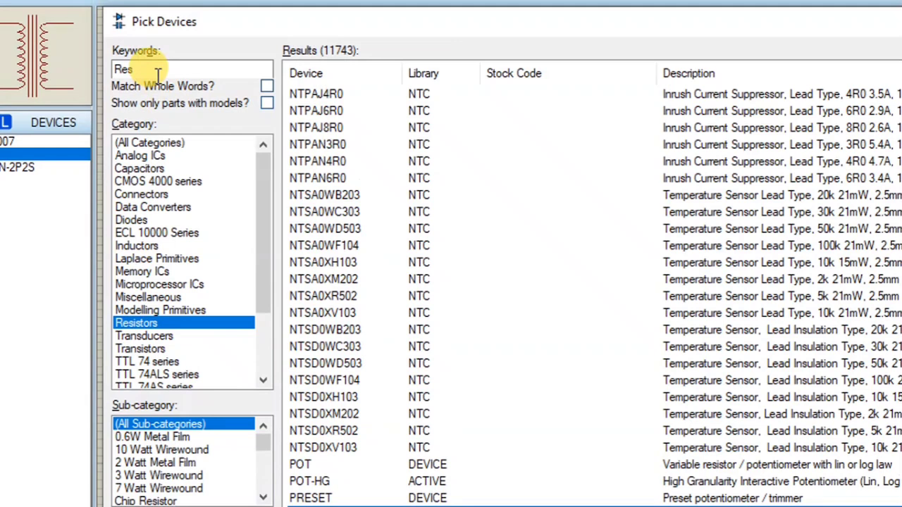
# Search for blue led and add the animated bi-colour LED-BIBY to the device list
pyautogui.doubleClick(158, 71)
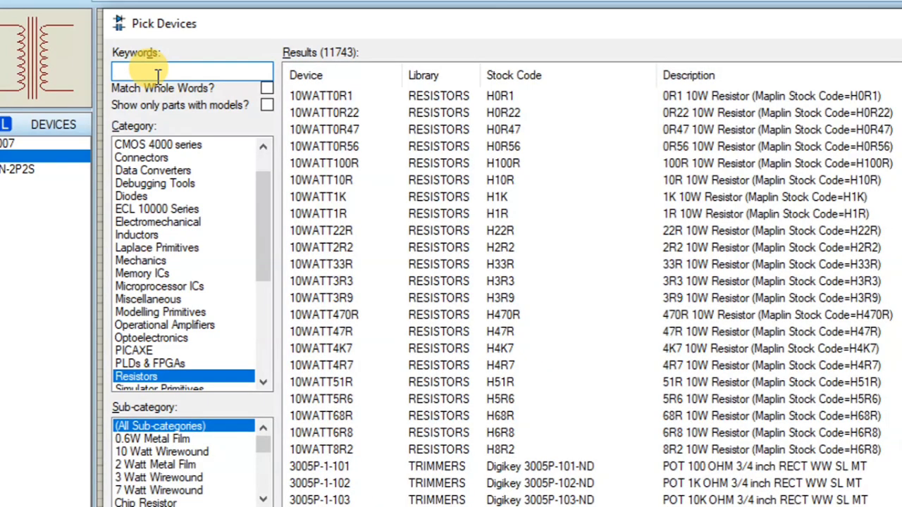
pyautogui.write('bl')
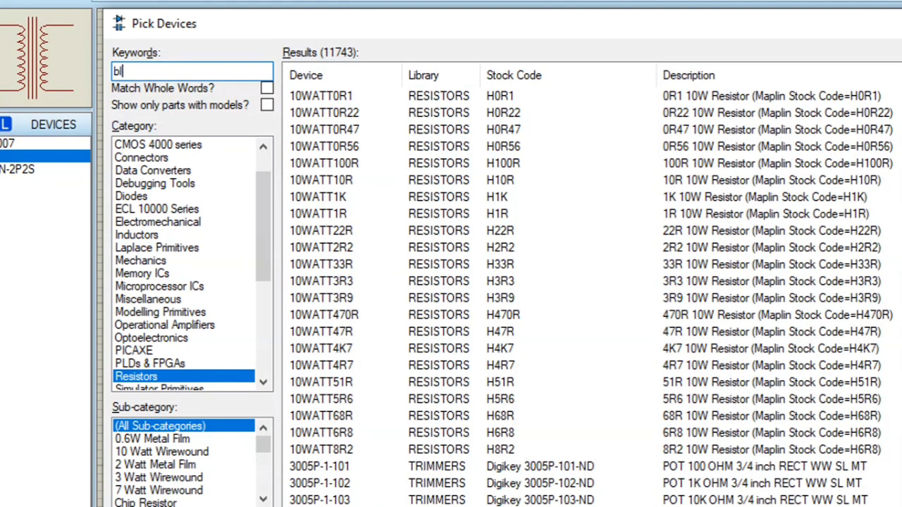
pyautogui.write('ue')
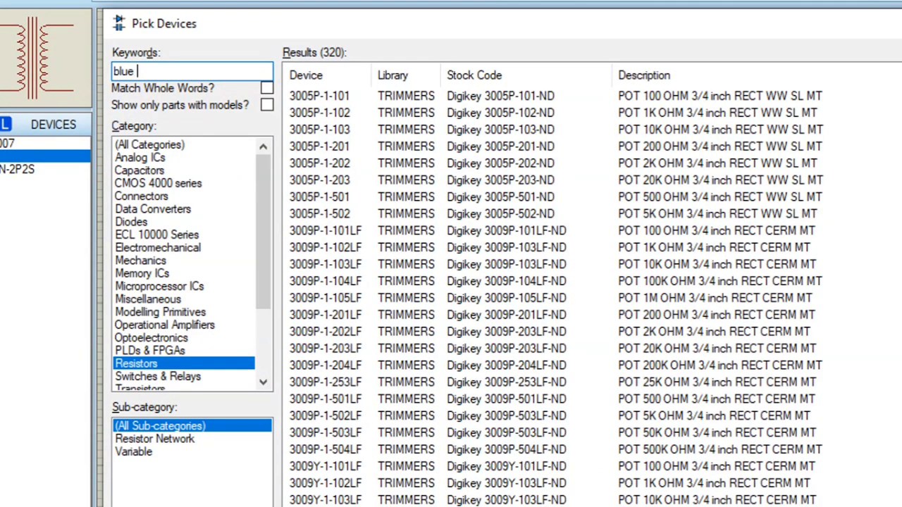
pyautogui.write(' led')
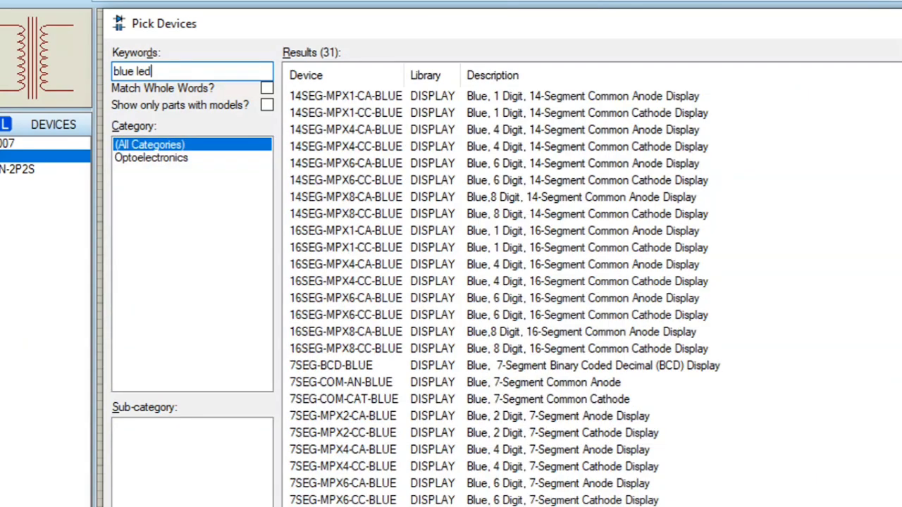
pyautogui.click(428, 111)
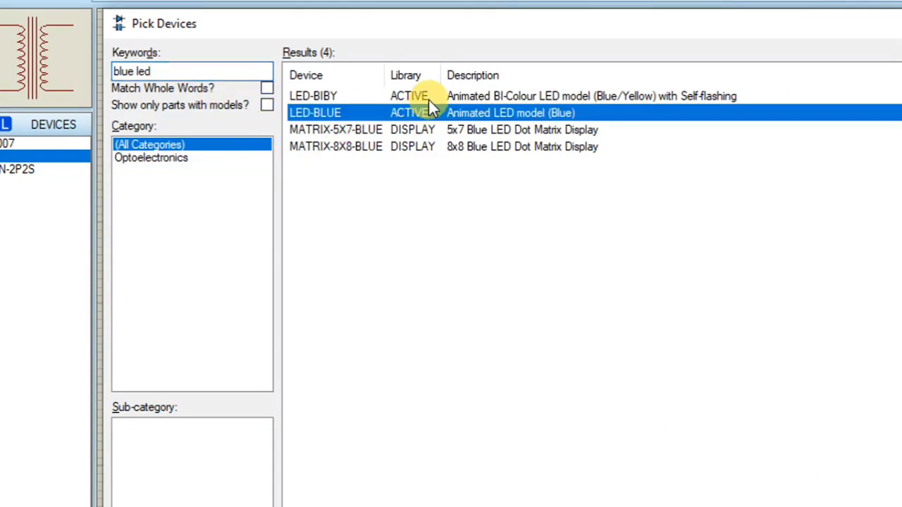
pyautogui.doubleClick(430, 96)
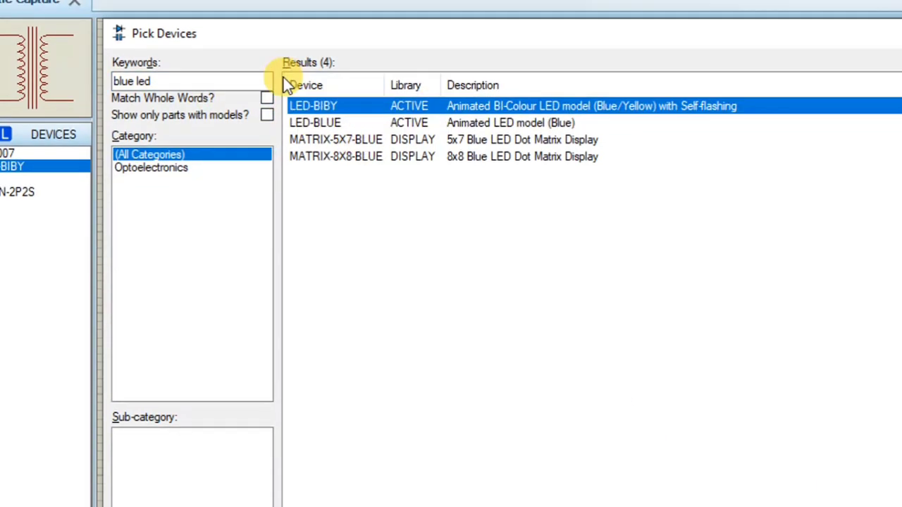
# Search for 7805 and add the 5V fixed 1A positive regulator 7805 to the device list
pyautogui.click(222, 80)
pyautogui.hotkey('ctrl', 'a')
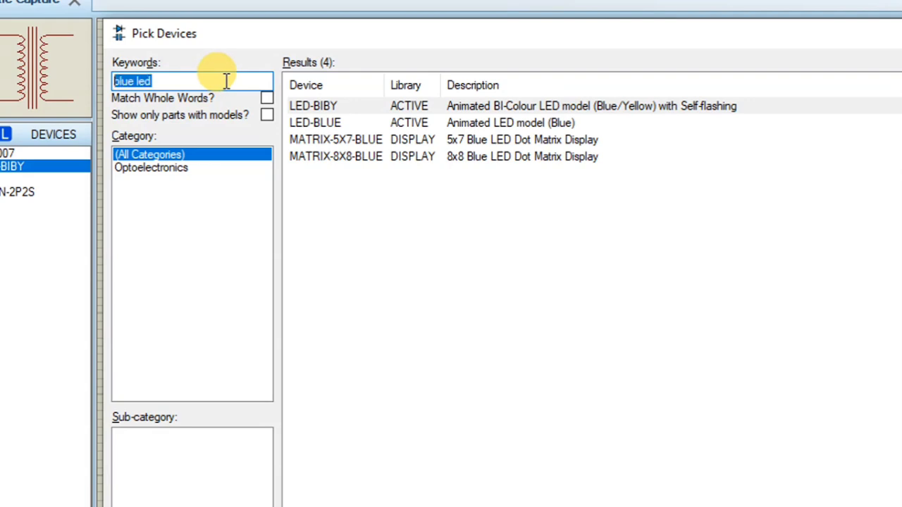
pyautogui.press('BackSpace')
pyautogui.write('7805')
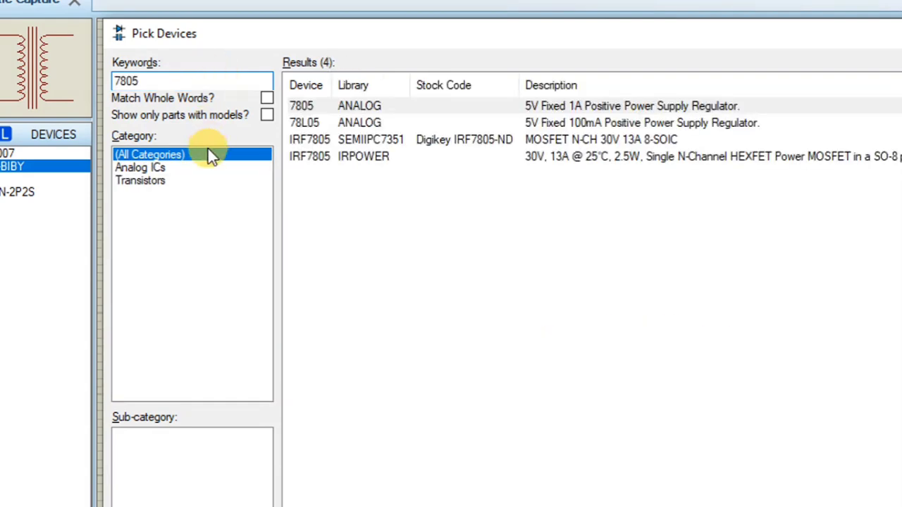
pyautogui.click(346, 120)
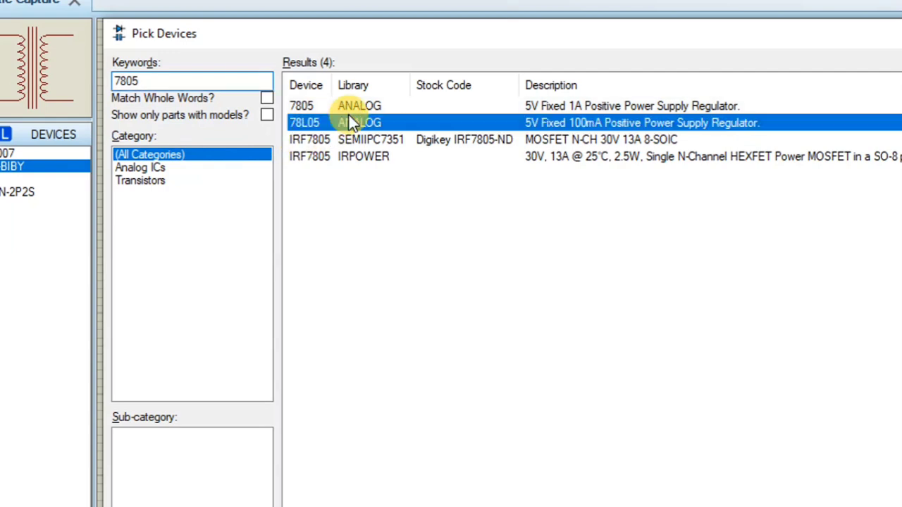
pyautogui.click(355, 105)
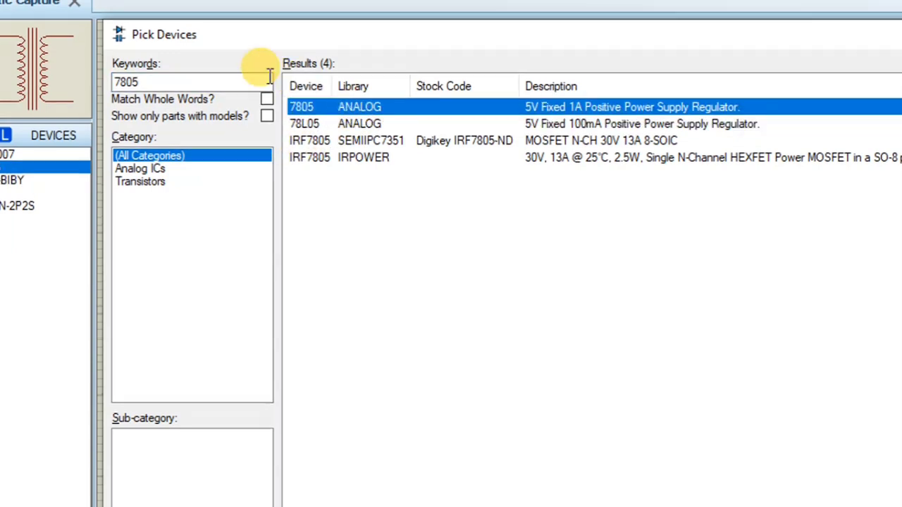
# Search for cap in the Capacitors category, add the generic non-electrolytic capacitor CAP, and close the device picker
pyautogui.doubleClick(211, 82)
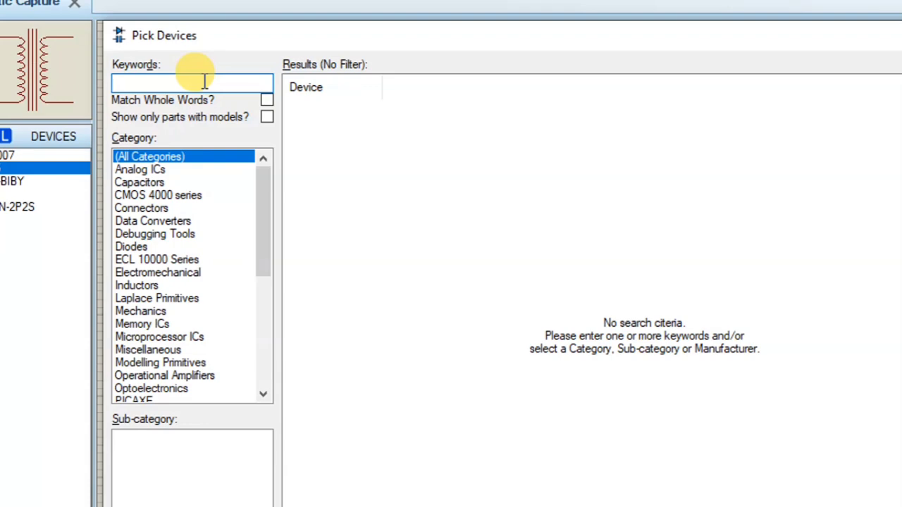
pyautogui.write('cap')
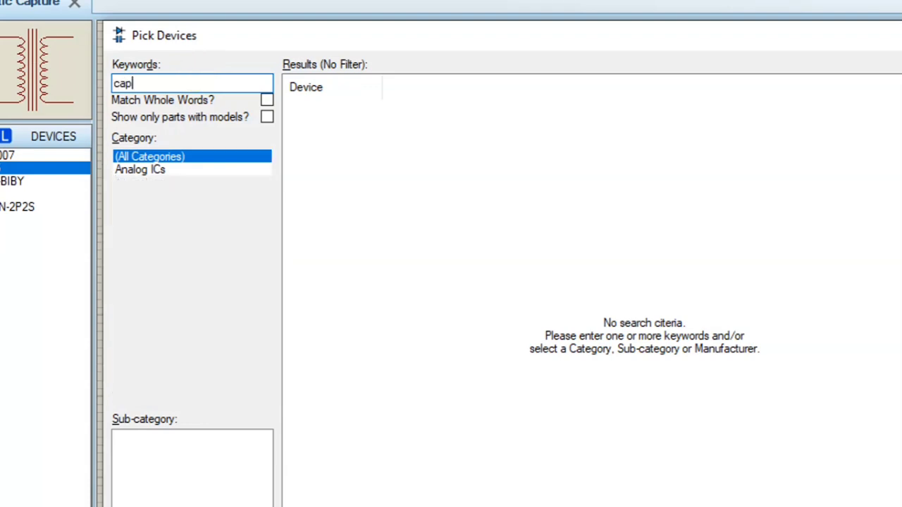
pyautogui.click(166, 185)
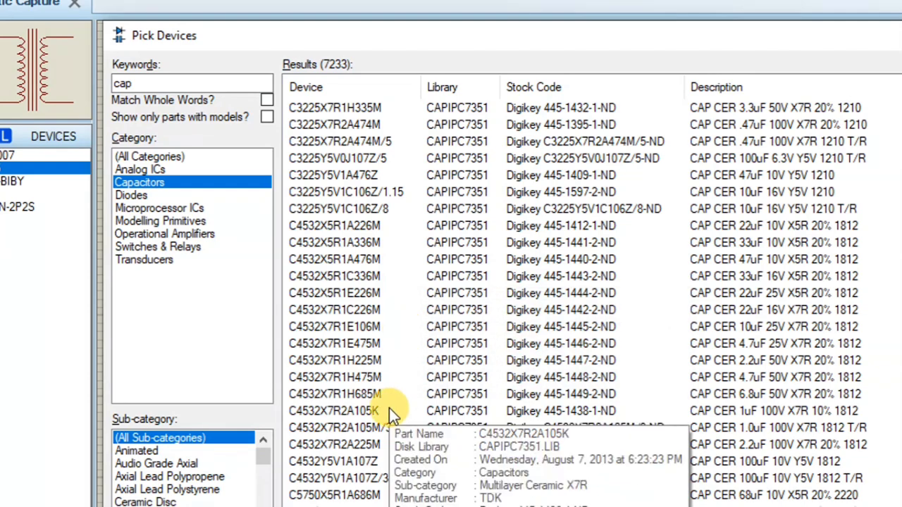
pyautogui.scroll(-2, 359, 427)
pyautogui.click(329, 432)
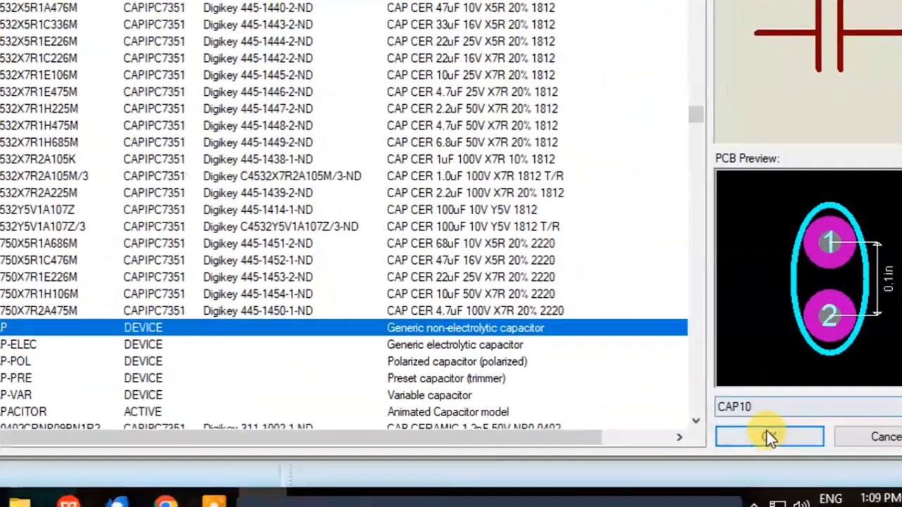
pyautogui.click(769, 437)
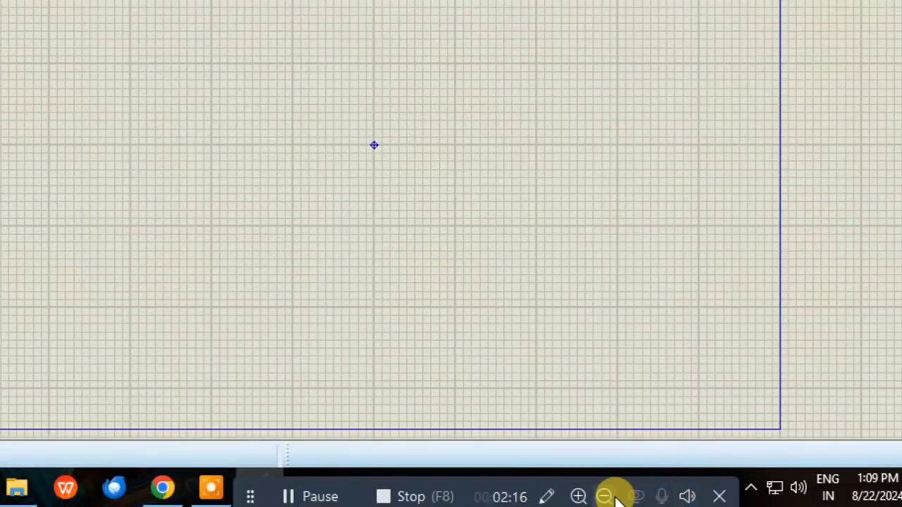
pyautogui.click(606, 497)
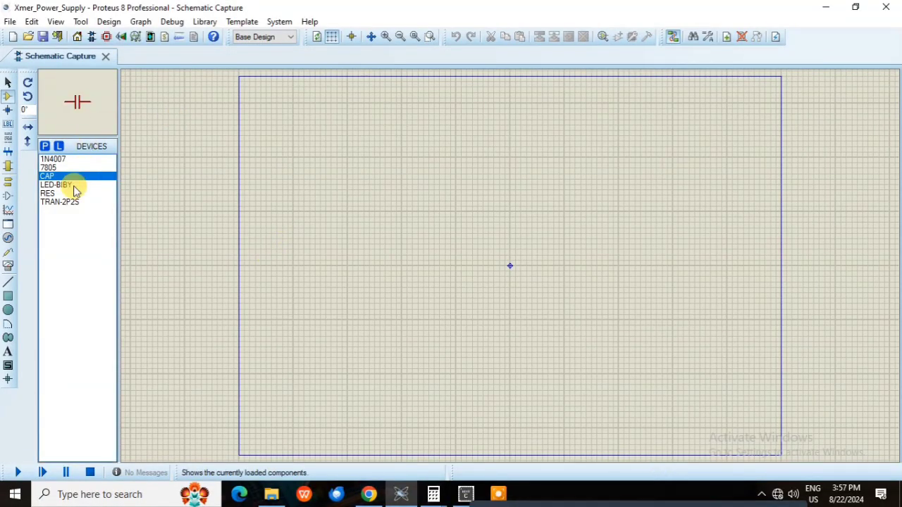
# Place the TRAN-2P2S transformer in the upper-left area of the schematic sheet
pyautogui.click(63, 193)
pyautogui.click(70, 203)
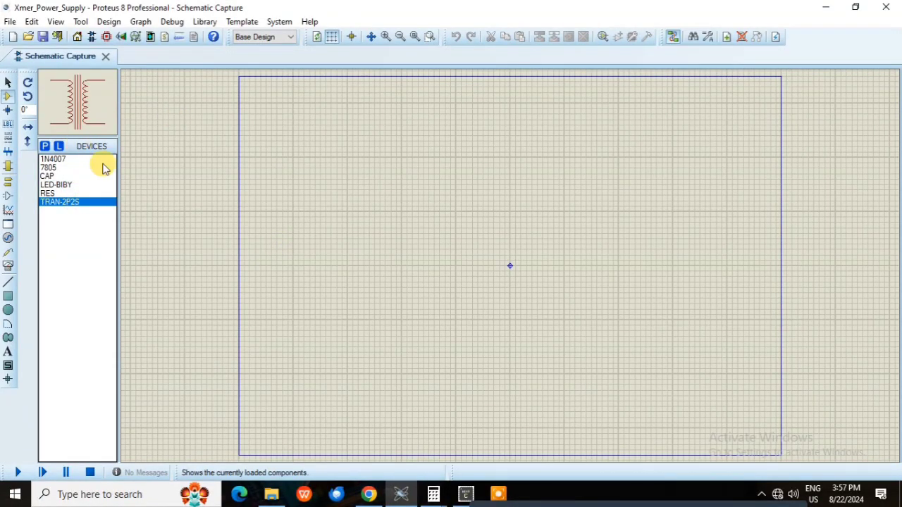
pyautogui.click(429, 235)
pyautogui.click(385, 173)
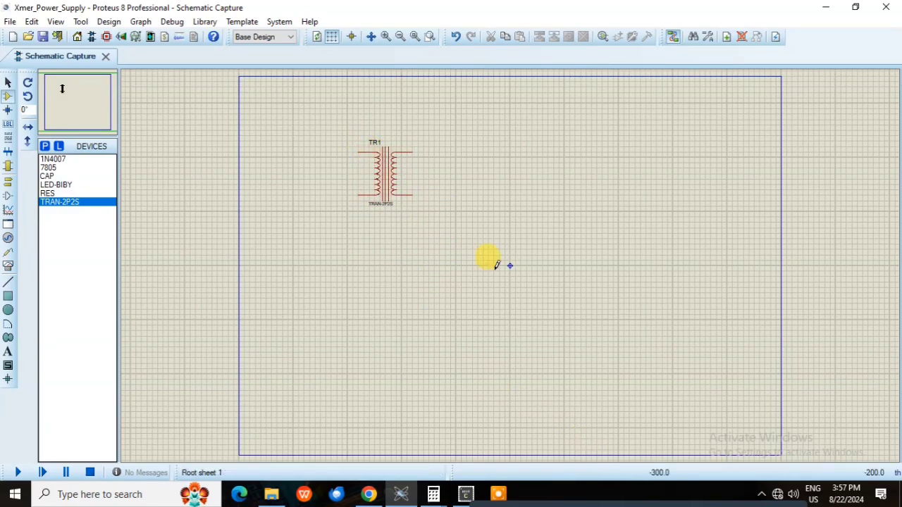
pyautogui.click(429, 36)
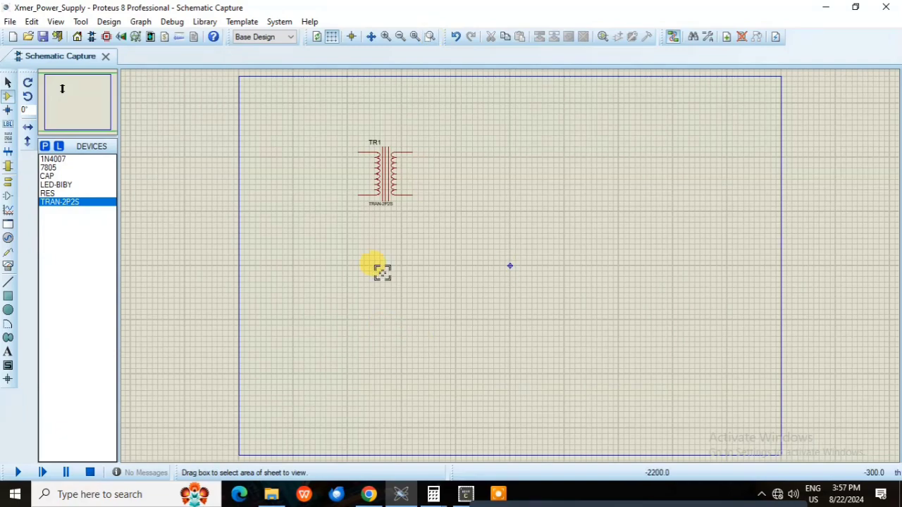
pyautogui.moveTo(330, 127); pyautogui.dragTo(749, 375)
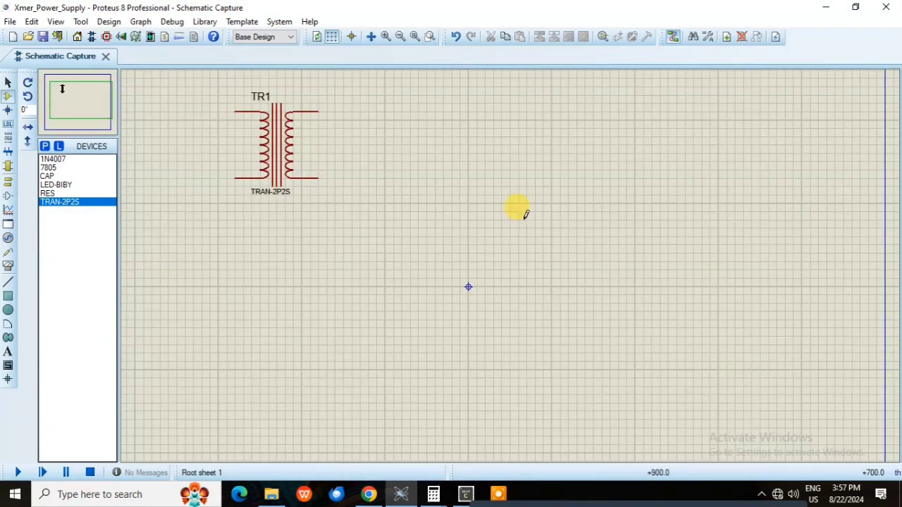
# Place four 1N4007 diodes in a two-by-two arrangement to the right of the transformer, all facing right
pyautogui.click(53, 159)
pyautogui.click(385, 134)
pyautogui.click(432, 137)
pyautogui.click(526, 133)
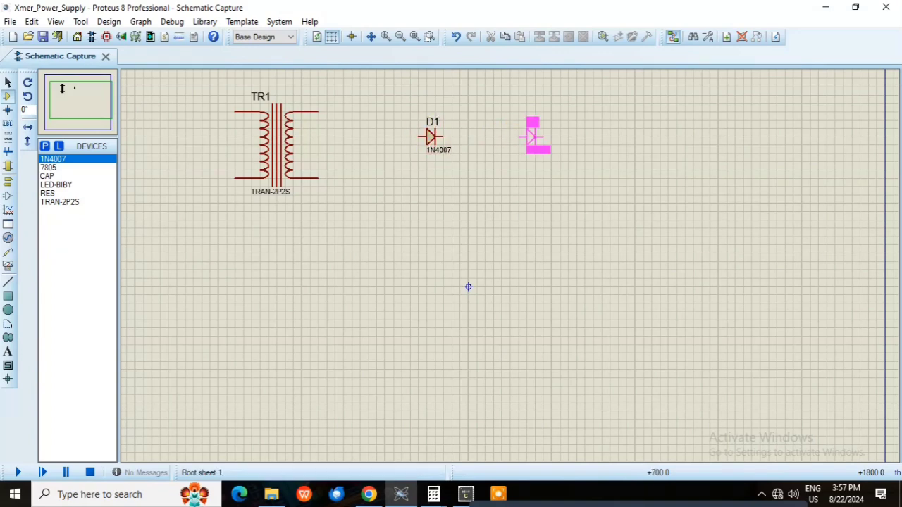
pyautogui.click(532, 137)
pyautogui.click(442, 187)
pyautogui.click(534, 203)
pyautogui.click(425, 196)
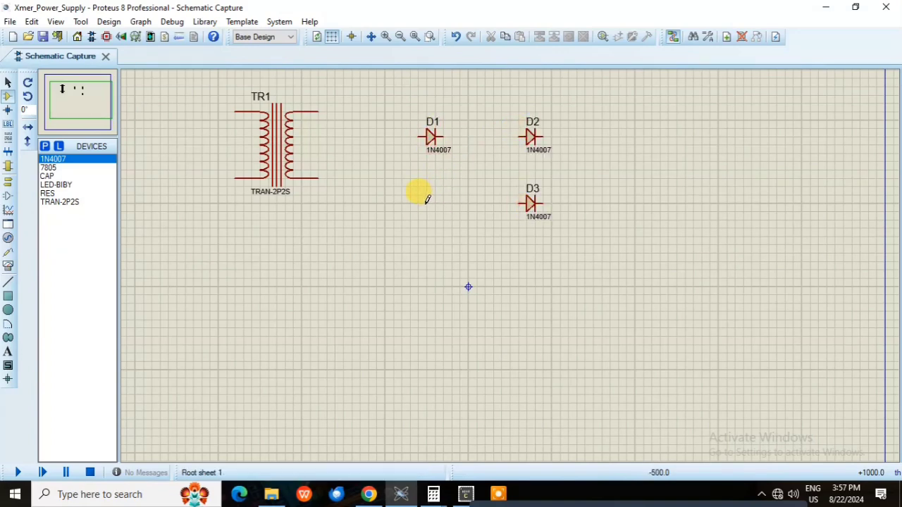
pyautogui.click(432, 208)
# Wire the four diodes into a closed loop, joining D1 to D4, D1 to D2, D2 to D3 and D3 to D4
pyautogui.click(419, 137)
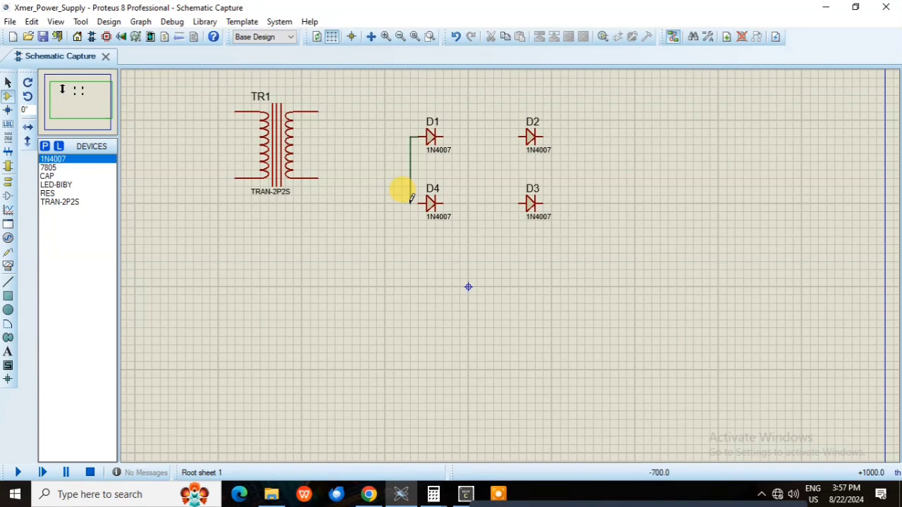
pyautogui.click(420, 200)
pyautogui.click(443, 137)
pyautogui.click(523, 136)
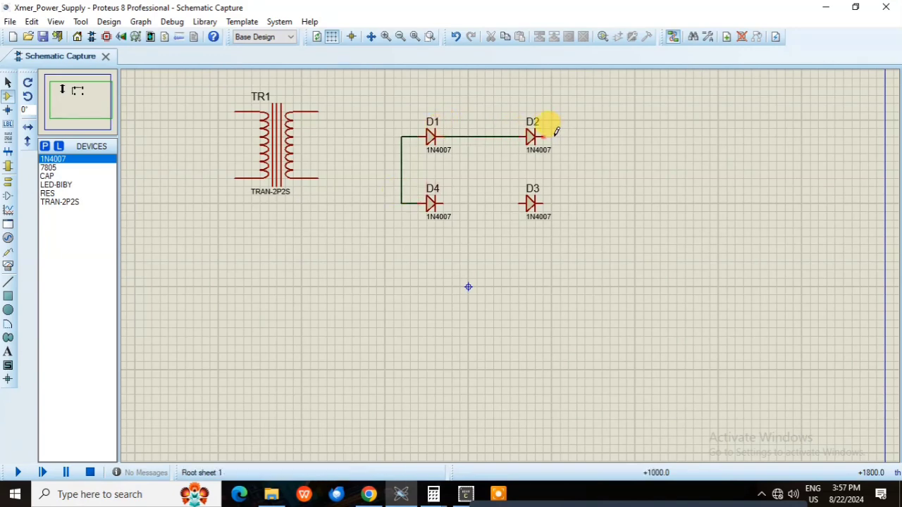
pyautogui.click(561, 203)
pyautogui.click(523, 202)
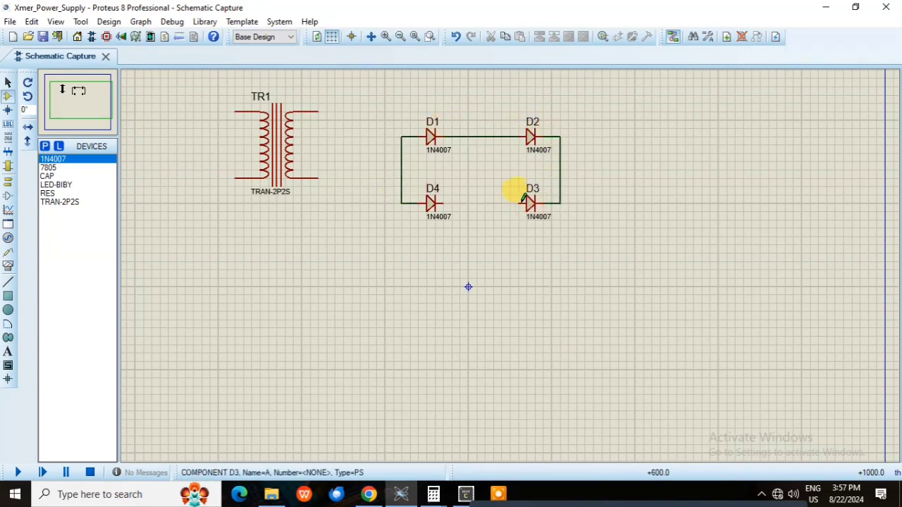
pyautogui.click(444, 203)
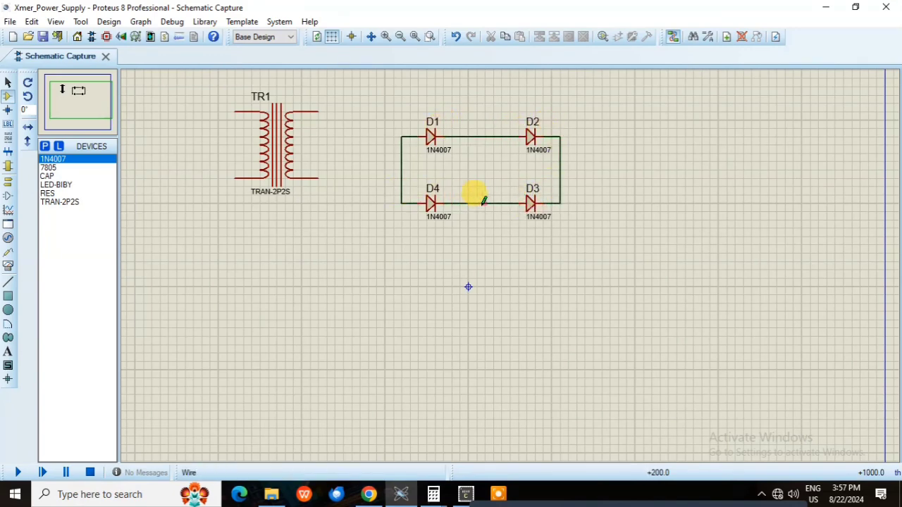
# Wire the transformer's lower secondary terminal to the D4–D3 wire and its upper secondary terminal to the D1–D2 wire
pyautogui.click(317, 177)
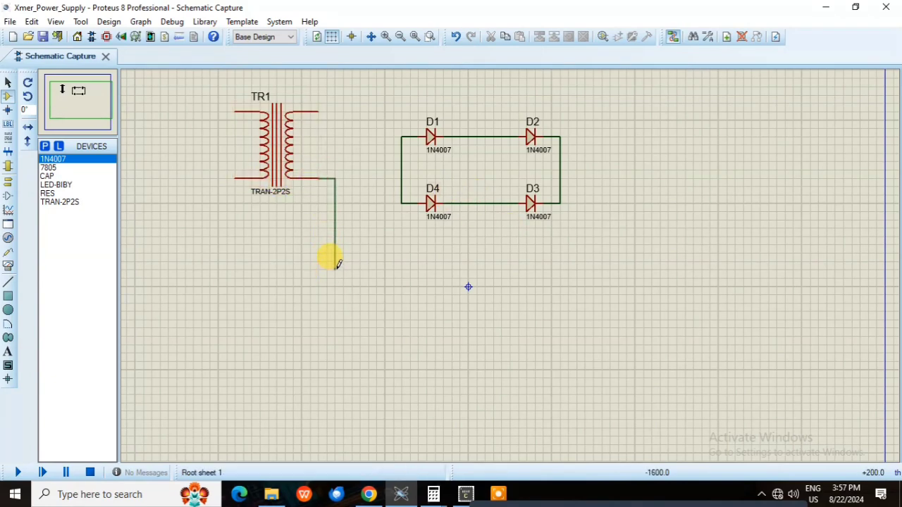
pyautogui.click(485, 203)
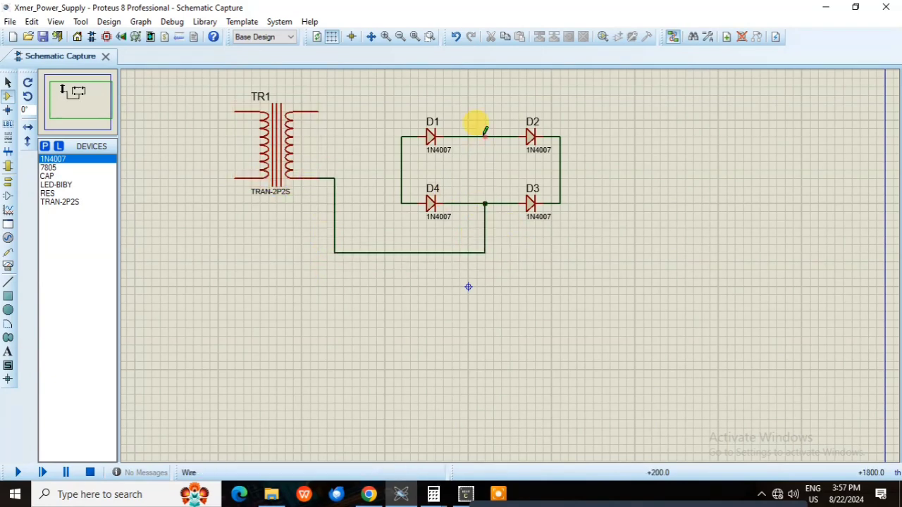
pyautogui.click(485, 137)
pyautogui.click(318, 112)
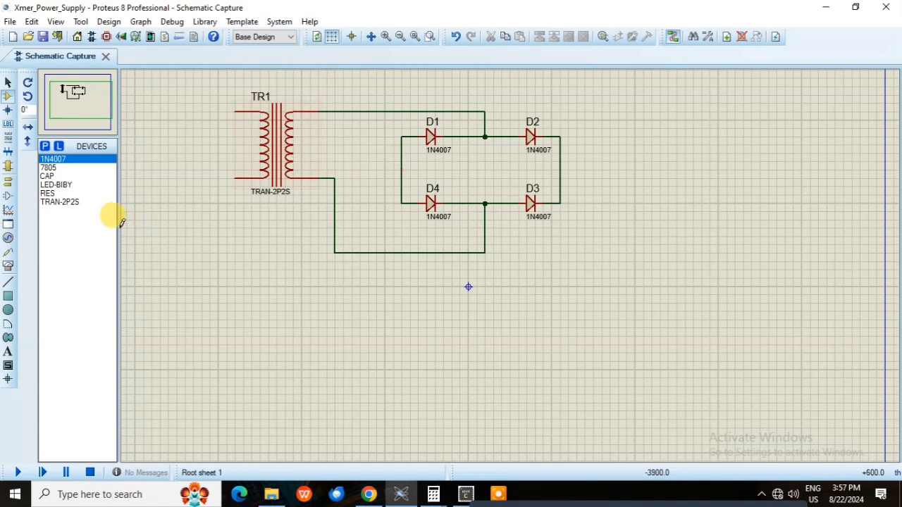
# Place the 7805 regulator right of the diodes, wiring its VI pin to the D2–D3 wire and its GND pin to the lower rail
pyautogui.click(48, 168)
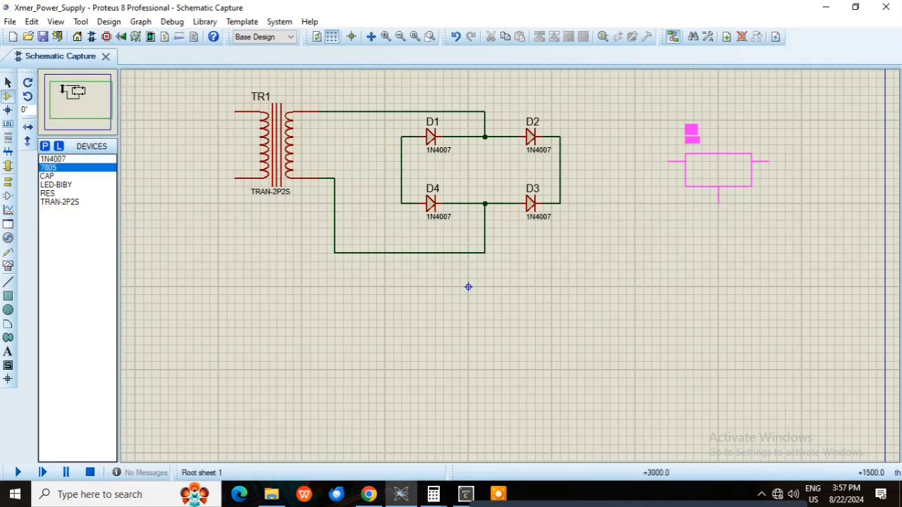
pyautogui.click(717, 169)
pyautogui.click(671, 162)
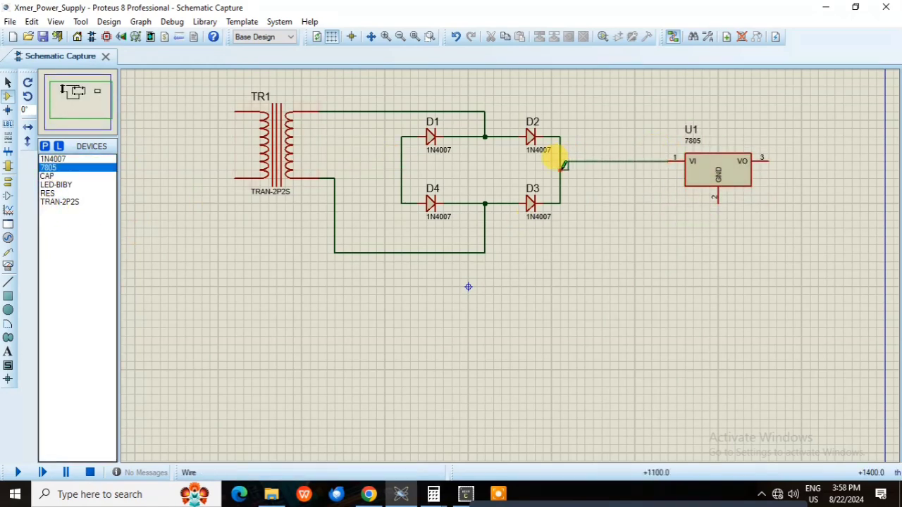
pyautogui.click(564, 165)
pyautogui.moveTo(717, 177); pyautogui.dragTo(717, 185)
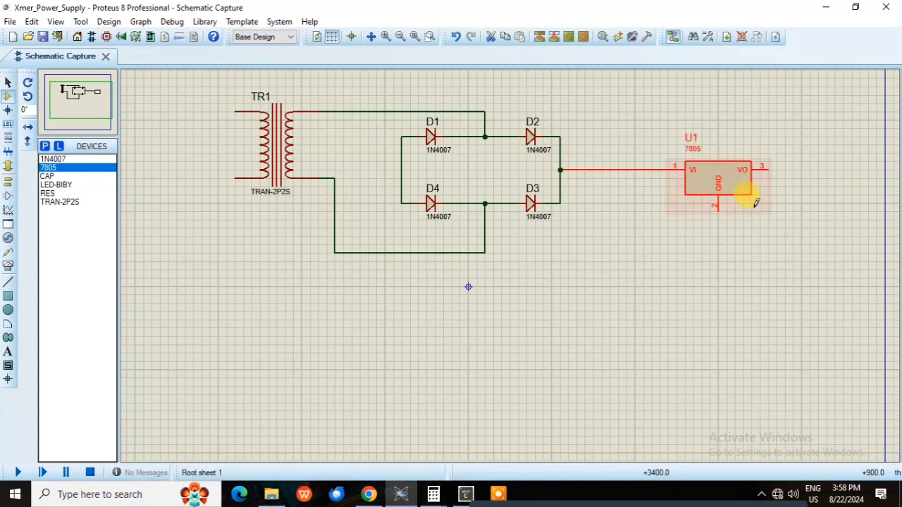
pyautogui.click(731, 224)
pyautogui.click(716, 204)
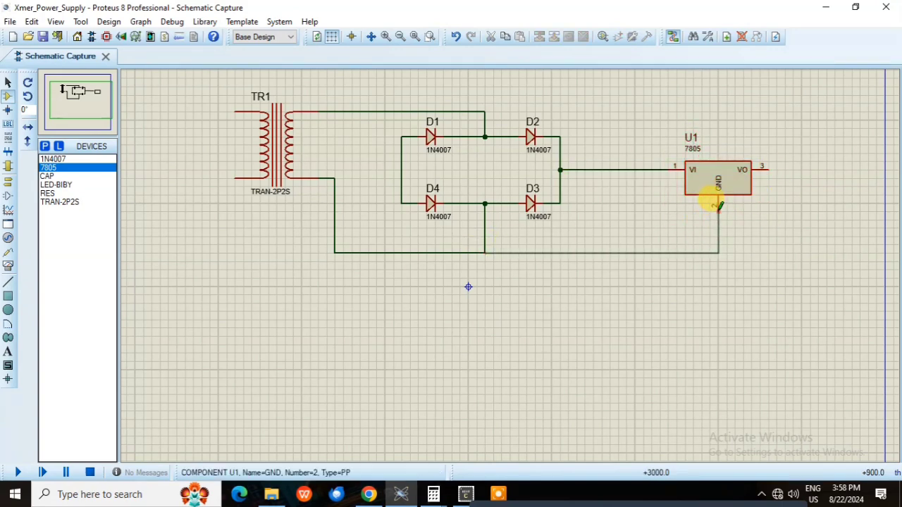
# Place a vertical CAP between the diodes and the regulator, wired from the regulator's input line to the lower rail
pyautogui.click(51, 193)
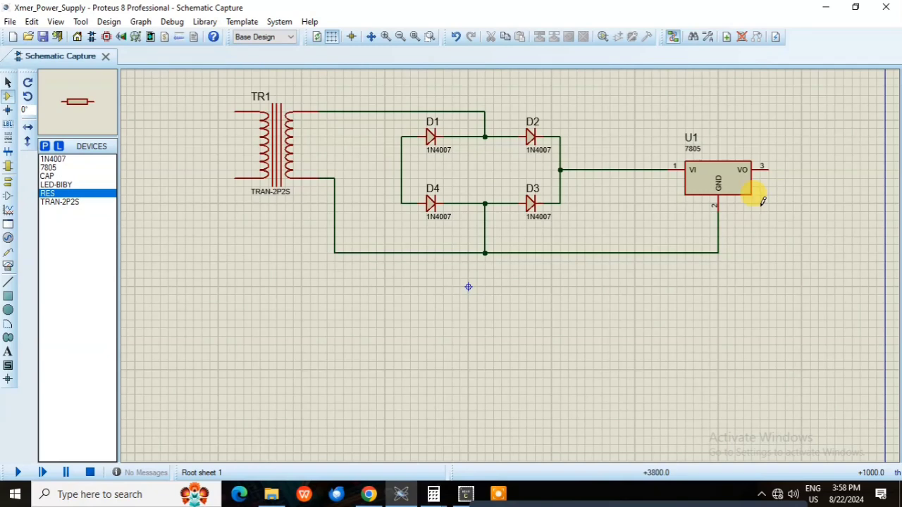
pyautogui.click(48, 176)
pyautogui.press('KP_Add')
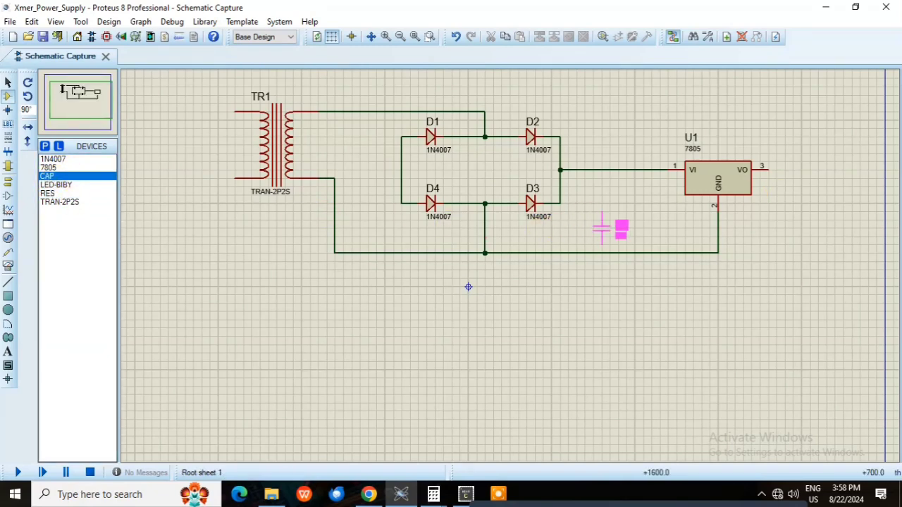
pyautogui.click(594, 211)
pyautogui.click(593, 198)
pyautogui.click(594, 169)
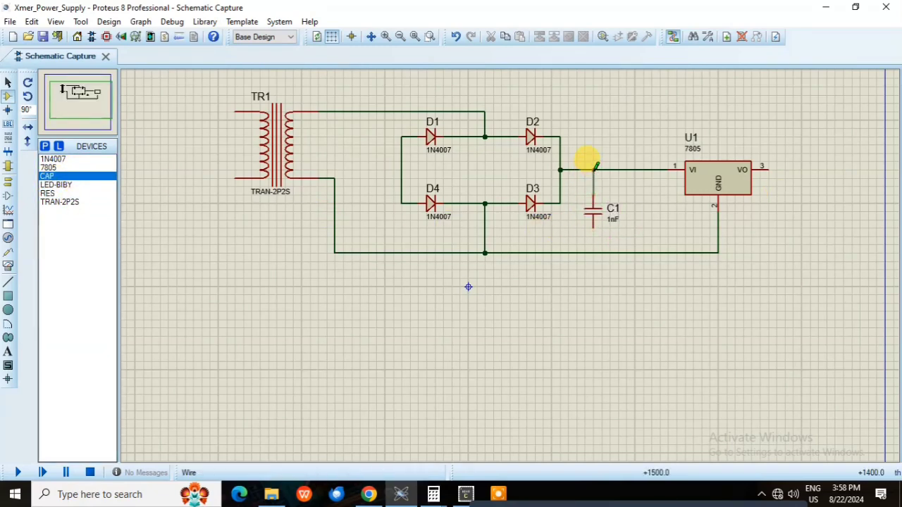
pyautogui.click(593, 226)
pyautogui.click(593, 253)
# Place a second vertical CAP right of the regulator, wired from the VO pin to the lower rail
pyautogui.click(802, 212)
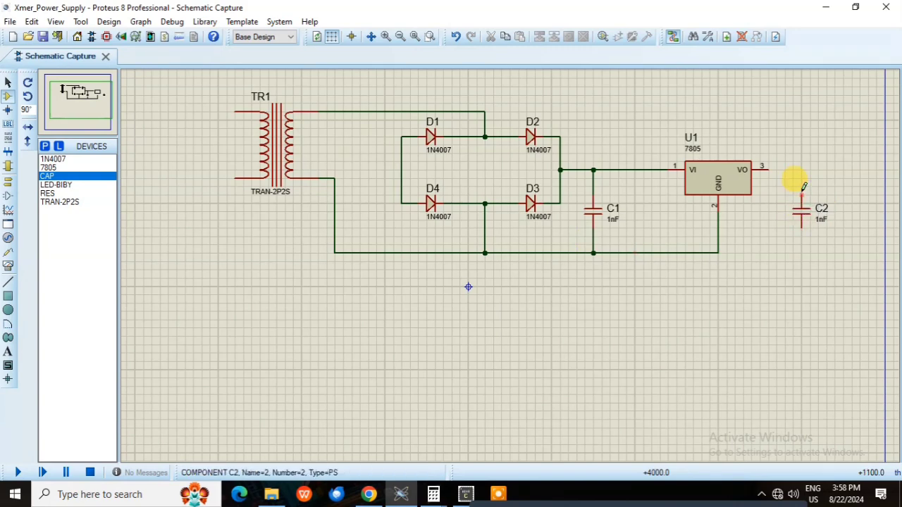
pyautogui.click(802, 192)
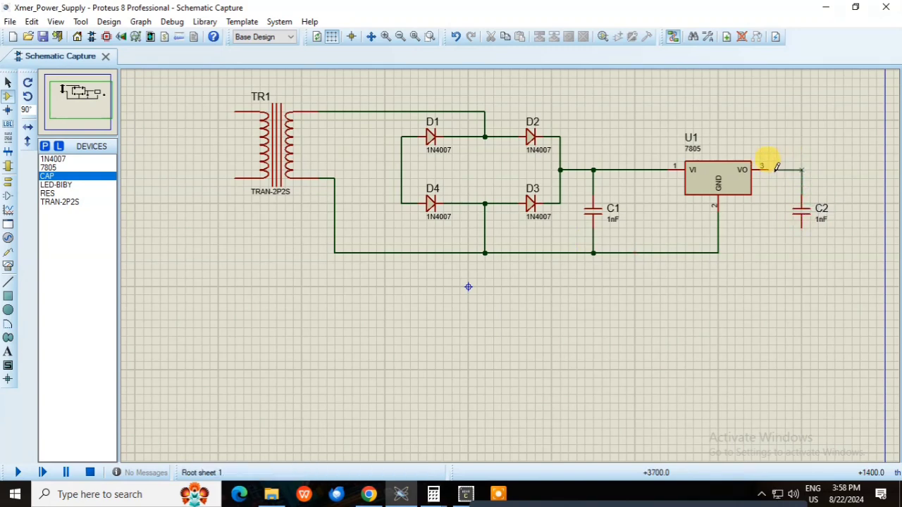
pyautogui.click(775, 168)
pyautogui.click(719, 250)
pyautogui.click(800, 220)
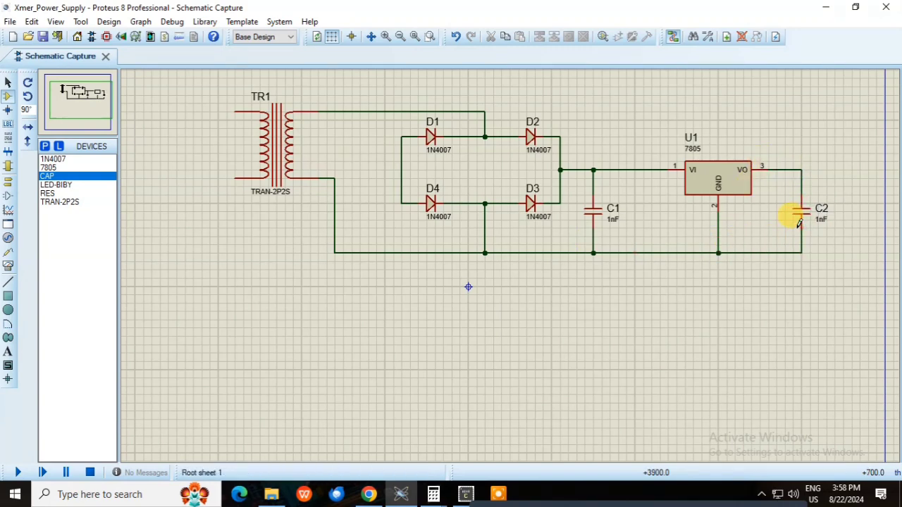
# Place the LED-BIBY pointing downward to the right of C2 and wire its lower terminal to the lower rail
pyautogui.click(55, 184)
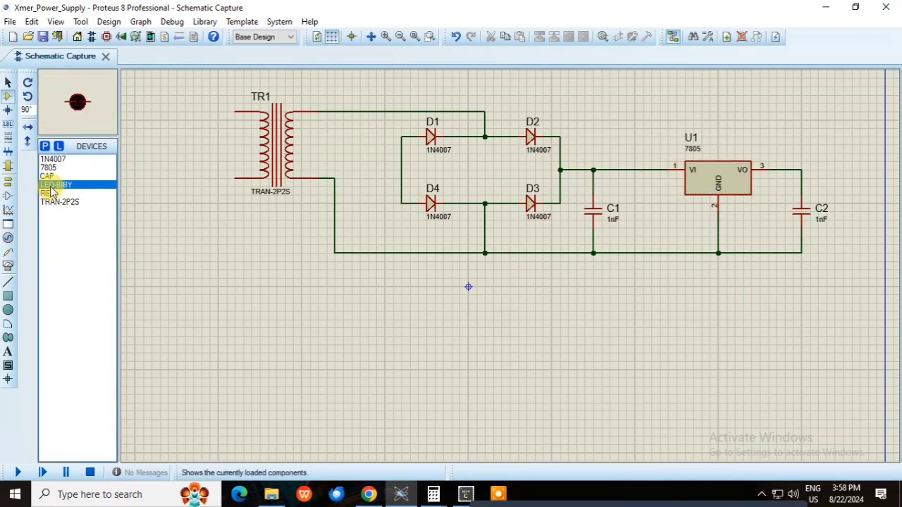
pyautogui.press('KP_Add')
pyautogui.press('KP_Add')
pyautogui.press('KP_Add')
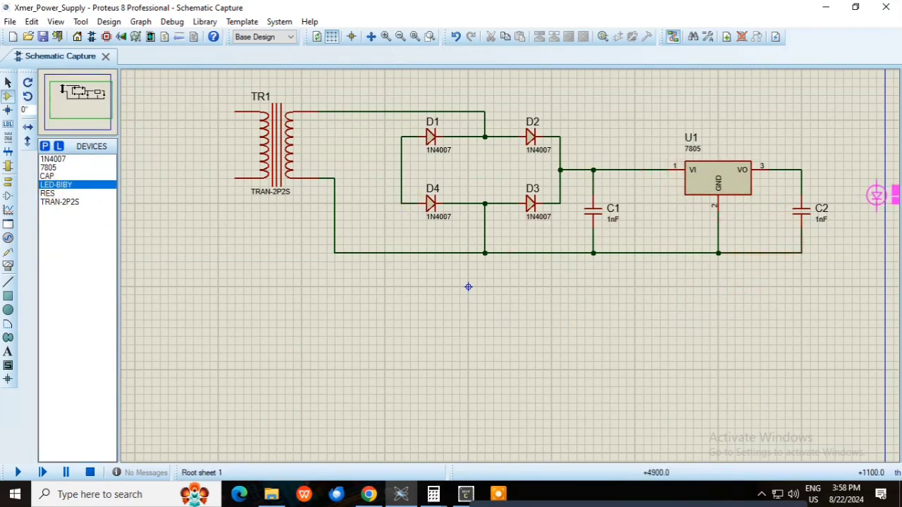
pyautogui.click(844, 227)
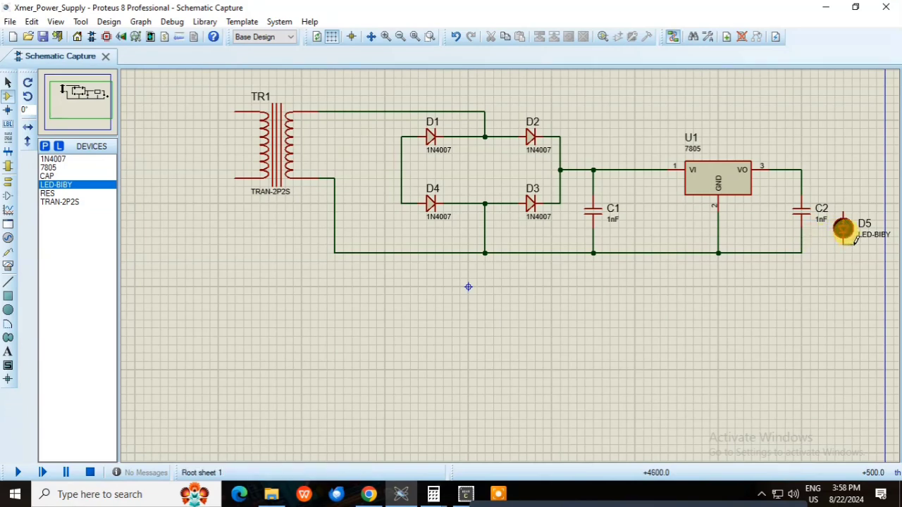
pyautogui.click(843, 251)
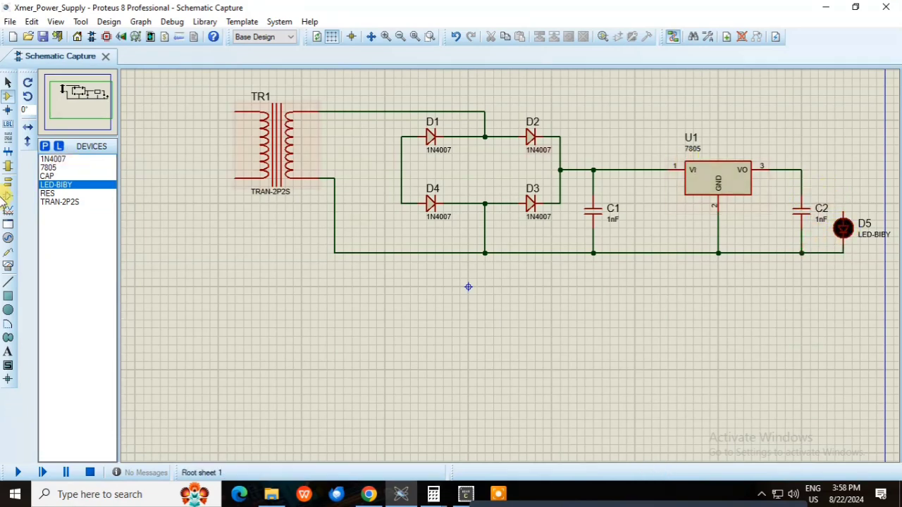
# Place a vertical RES above the LED in series with it and wire its upper end to the regulator's output line
pyautogui.click(57, 195)
pyautogui.press('KP_Add')
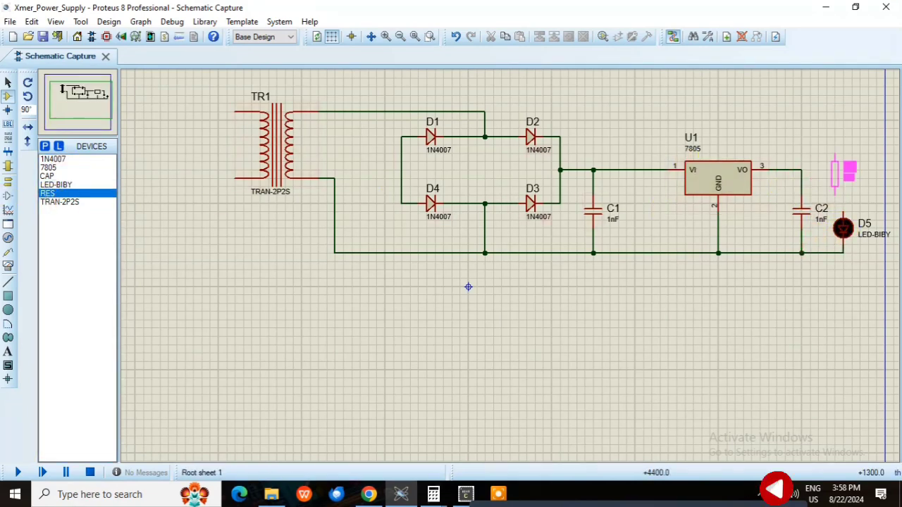
pyautogui.click(843, 175)
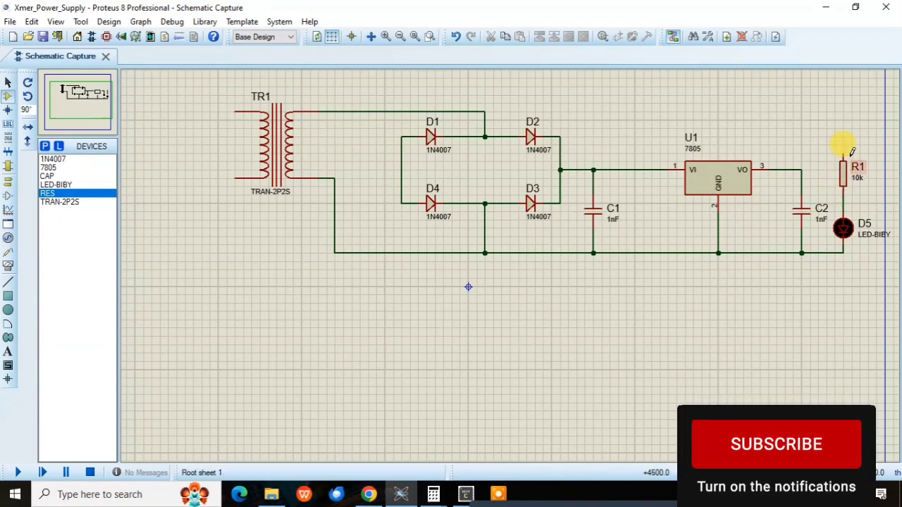
pyautogui.click(801, 166)
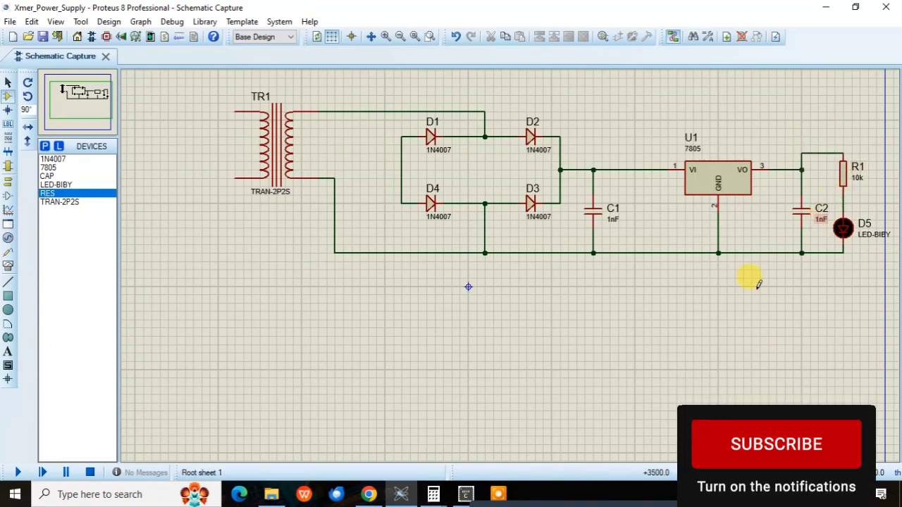
# Set the value of resistor R1 to 1k
pyautogui.doubleClick(857, 179)
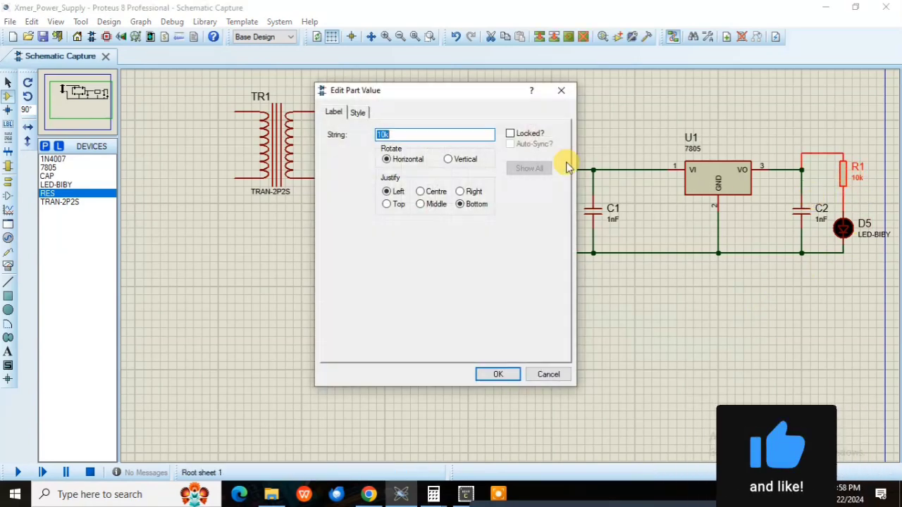
pyautogui.write('1k')
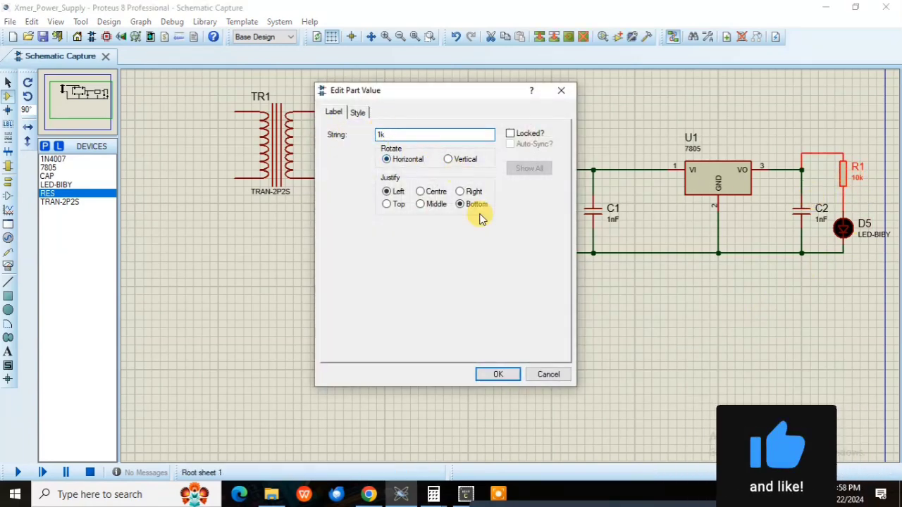
pyautogui.click(485, 374)
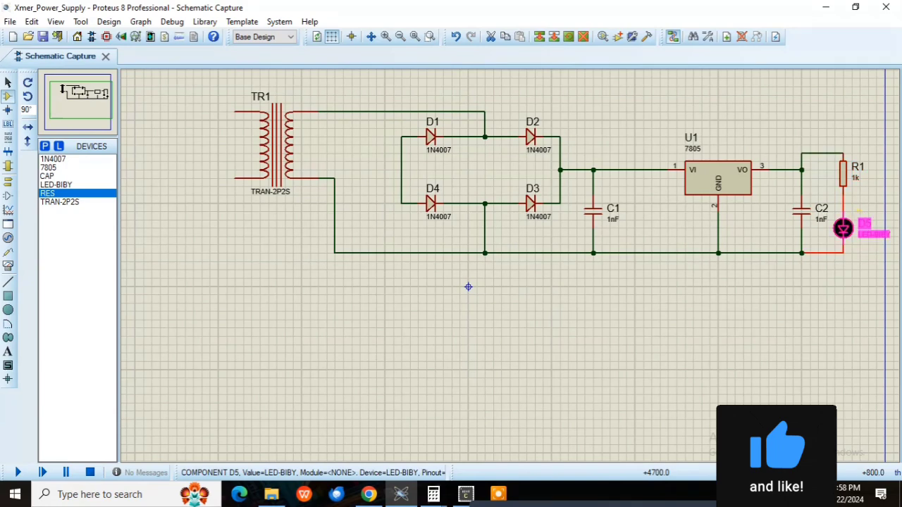
# Rename the LED's part ID from D5 to RED_LED
pyautogui.doubleClick(863, 224)
pyautogui.write('RED_LED')
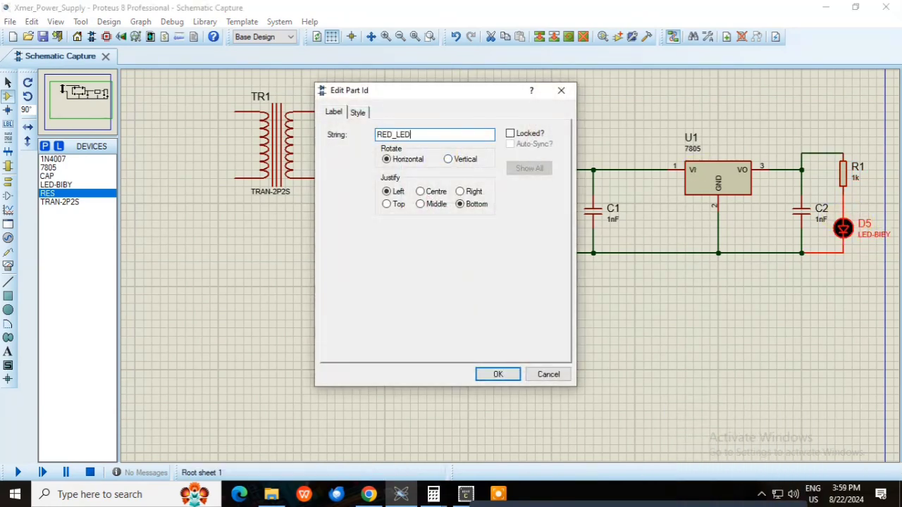
pyautogui.press('Return')
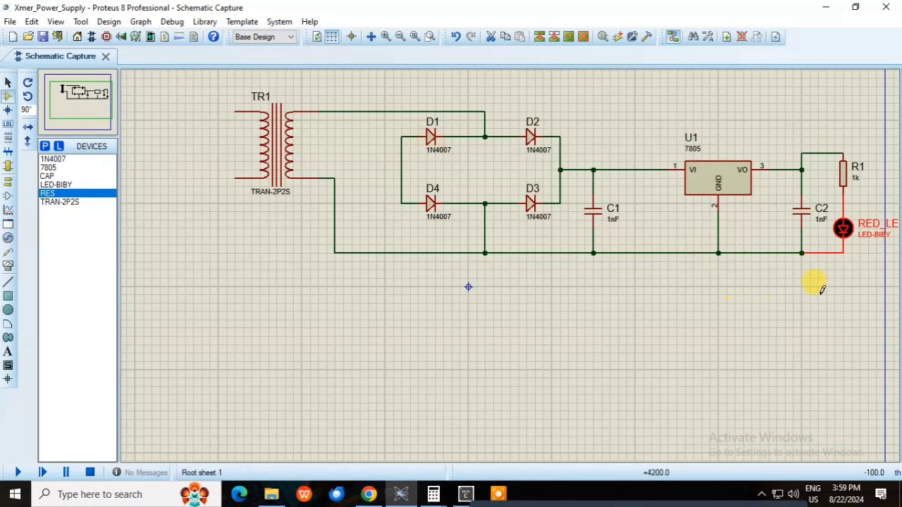
# Set the value of capacitor C1 to 22uF
pyautogui.doubleClick(611, 220)
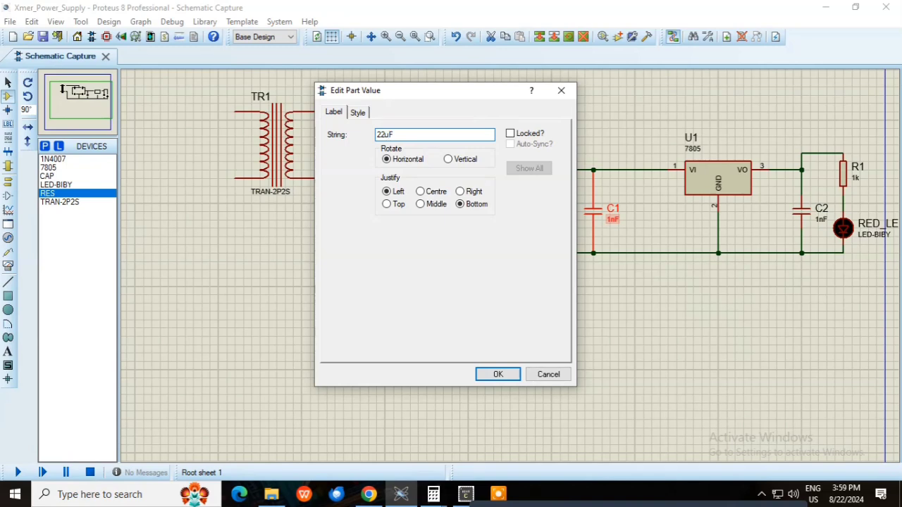
pyautogui.click(498, 375)
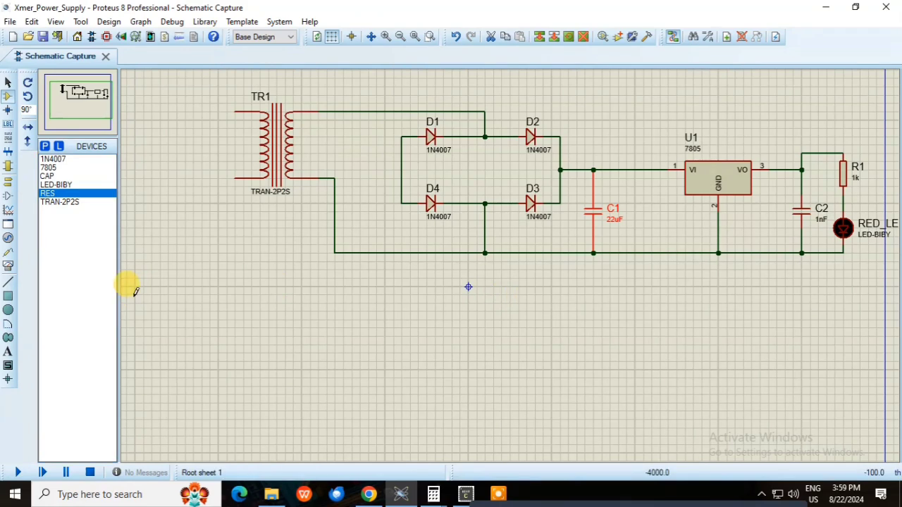
# Place a ground terminal wired to the lower circuit line and another wired to the transformer's lower primary pin
pyautogui.click(8, 181)
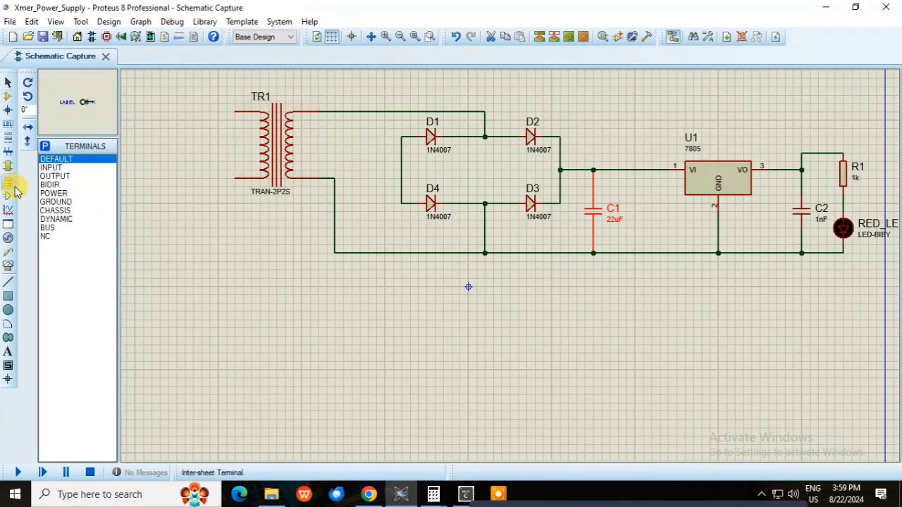
pyautogui.click(56, 202)
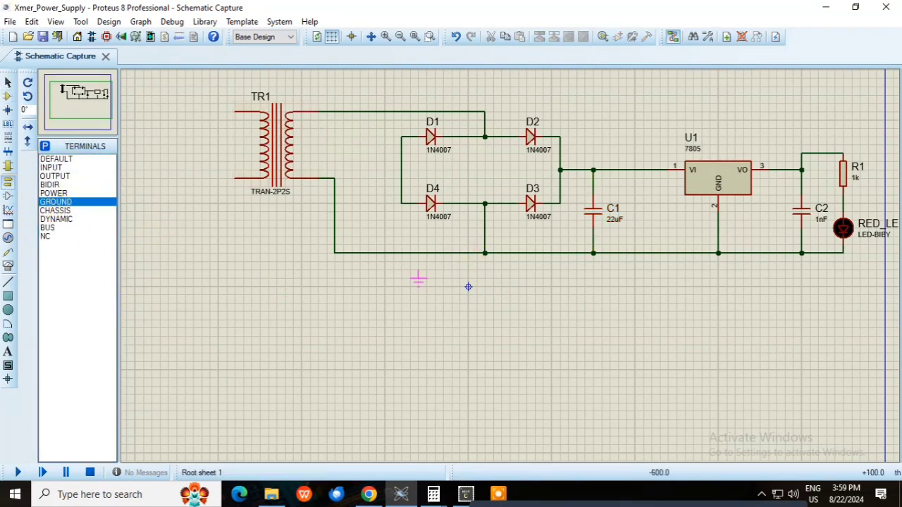
pyautogui.click(418, 280)
pyautogui.click(418, 269)
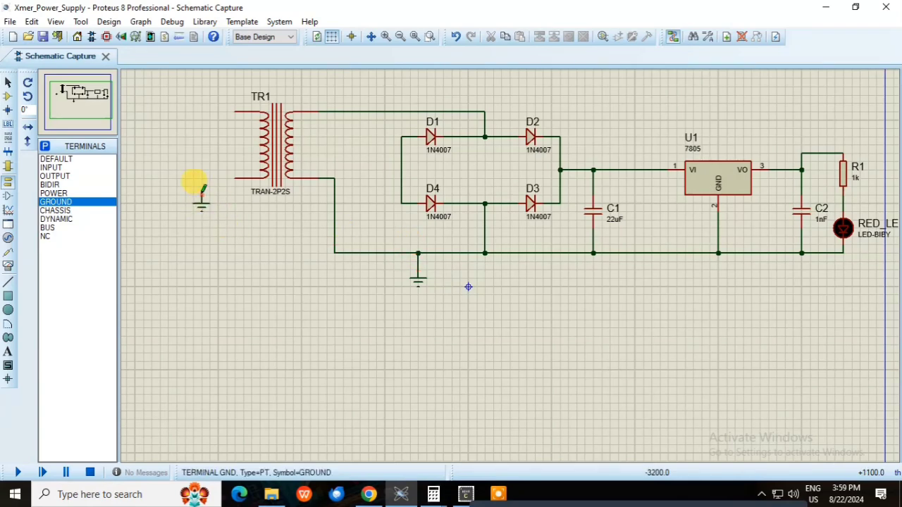
pyautogui.click(202, 194)
pyautogui.click(234, 178)
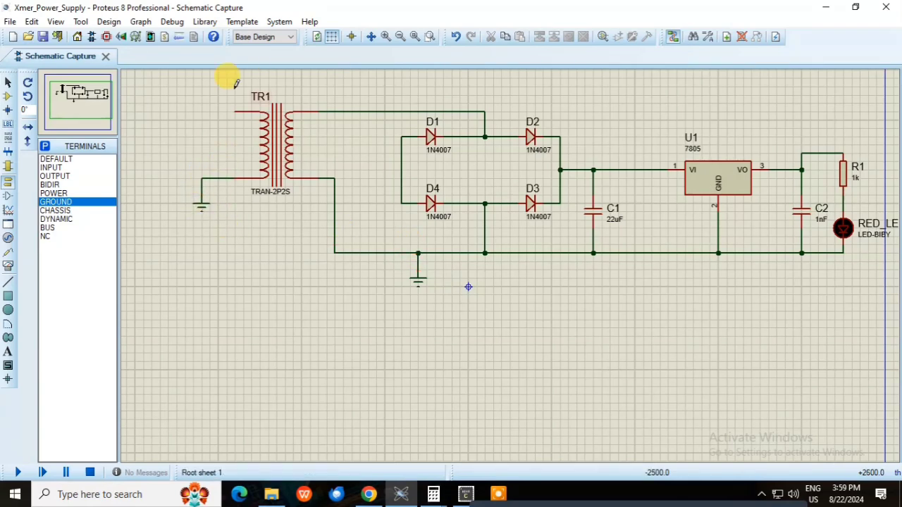
# Place a sine generator on the transformer's upper primary pin, named AC, with an amplitude of 230 V and a frequency of 50 Hz
pyautogui.click(8, 237)
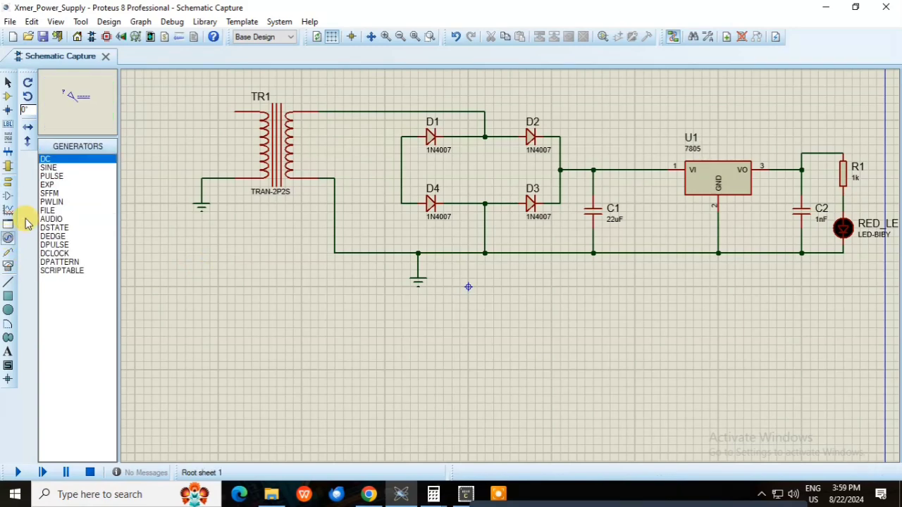
pyautogui.click(51, 167)
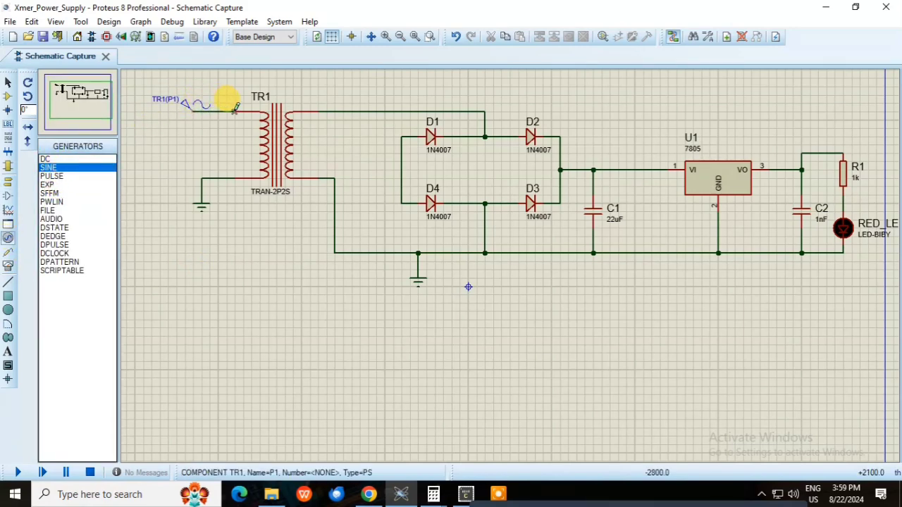
pyautogui.doubleClick(174, 108)
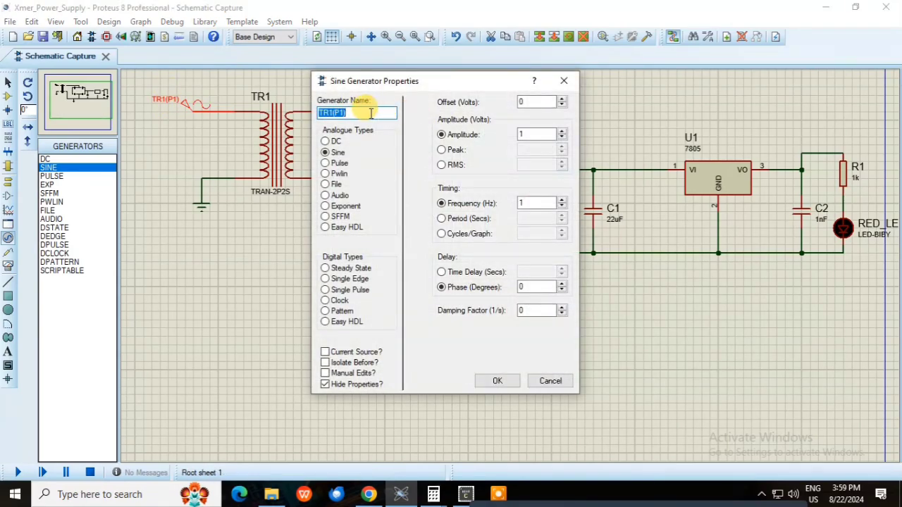
pyautogui.write('AC')
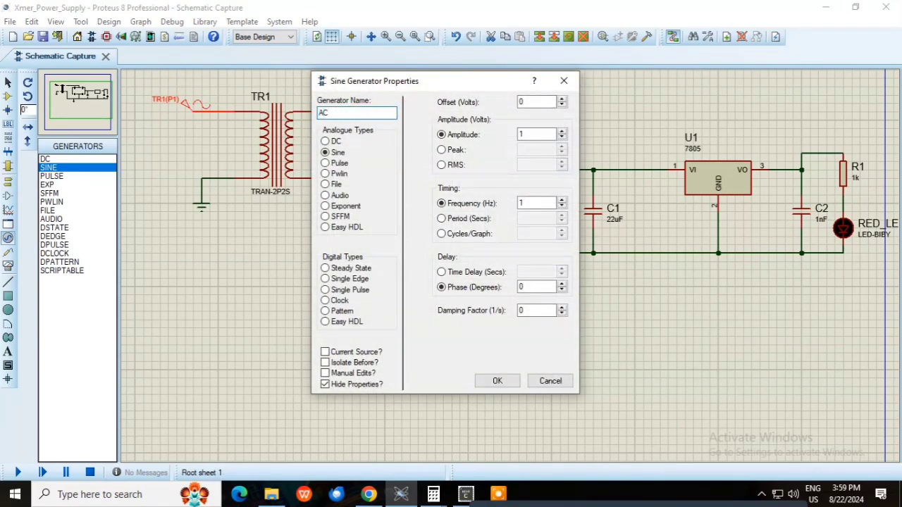
pyautogui.click(526, 134)
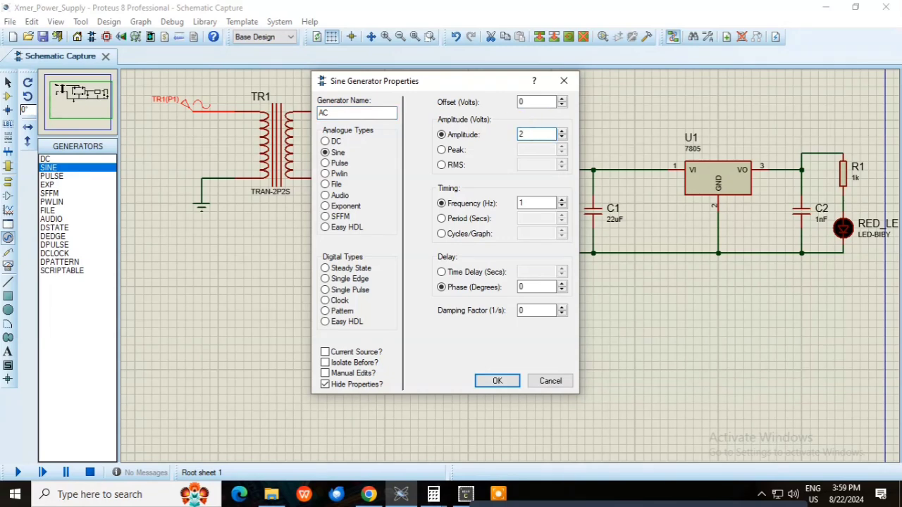
pyautogui.write('230')
pyautogui.click(526, 203)
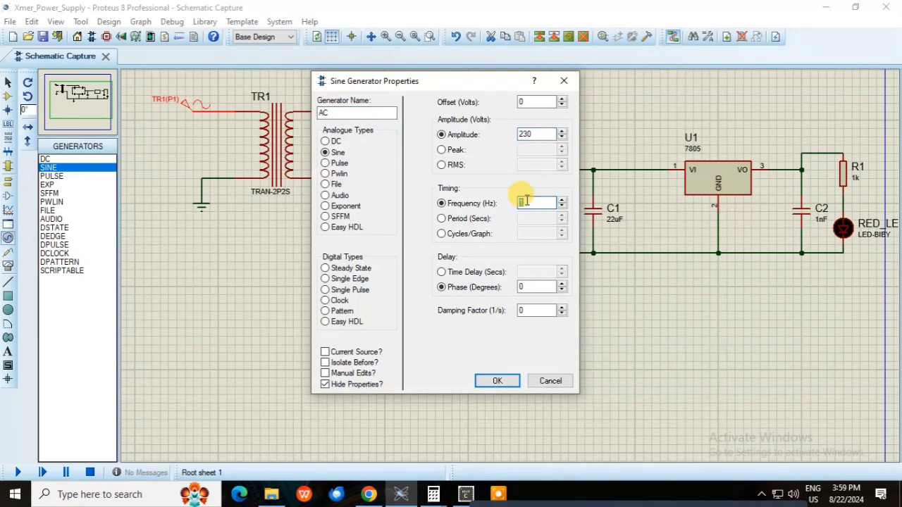
pyautogui.write('50')
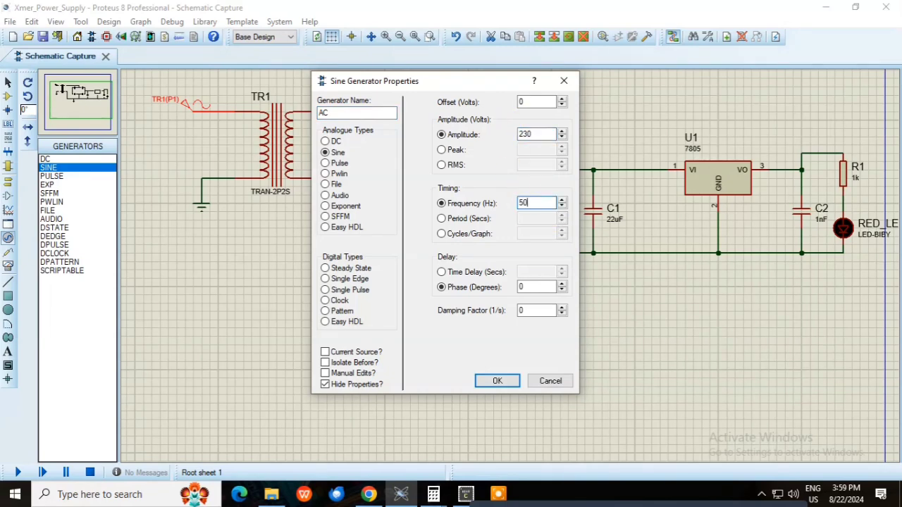
pyautogui.click(497, 381)
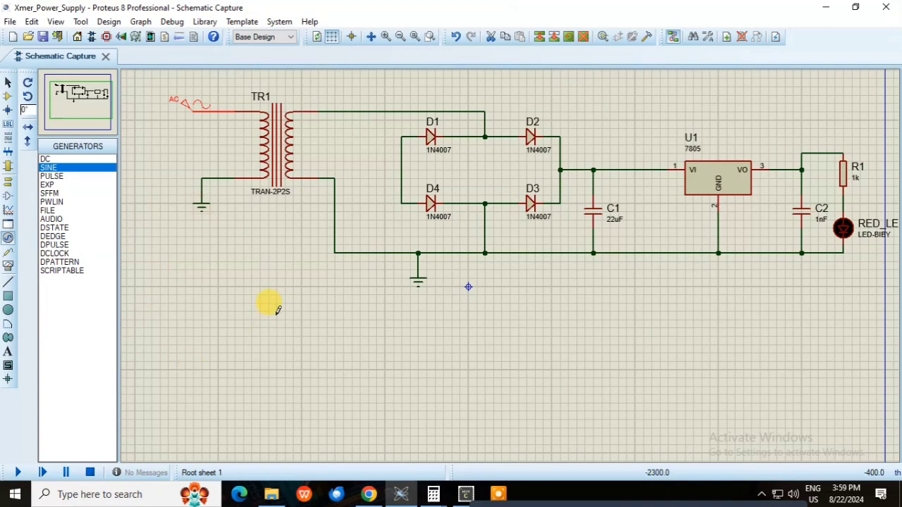
# Run the simulation of the complete power supply circuit to check the LED, and stop it
pyautogui.scroll(-1, 564, 264)
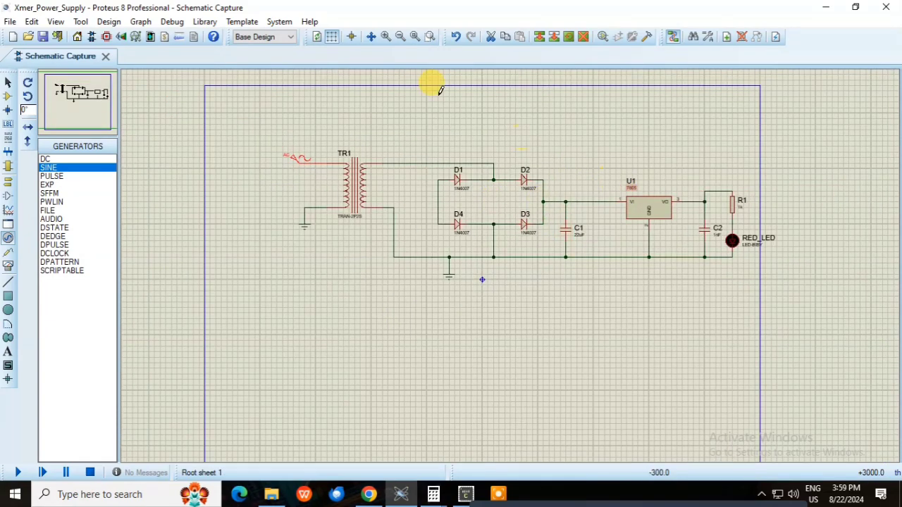
pyautogui.click(430, 36)
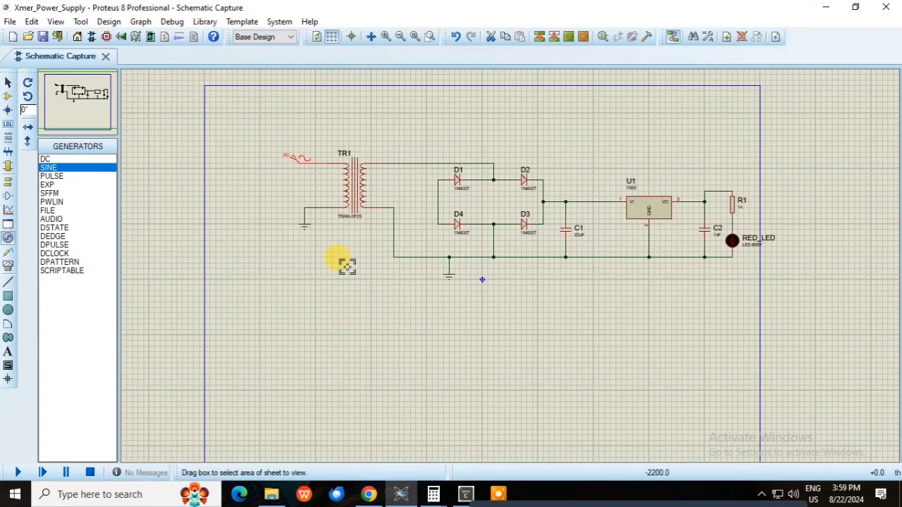
pyautogui.moveTo(279, 140); pyautogui.dragTo(794, 294)
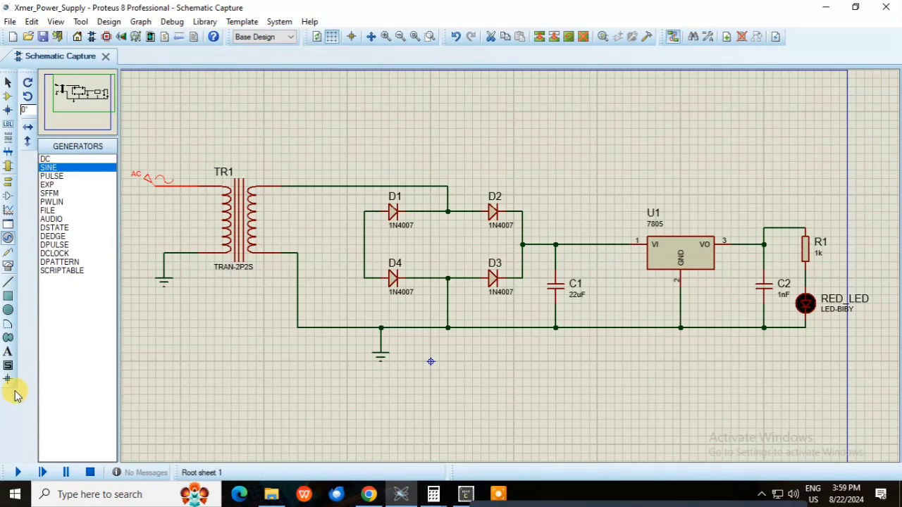
pyautogui.click(18, 470)
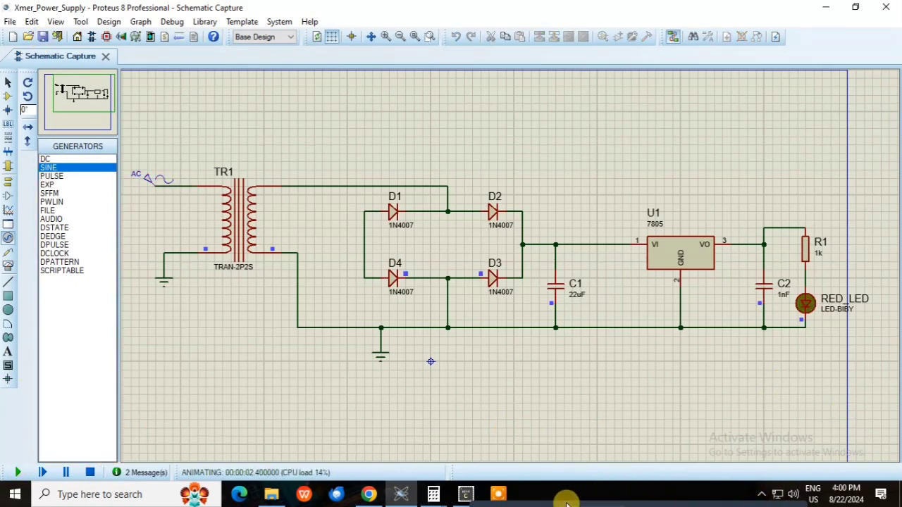
pyautogui.moveTo(569, 500)
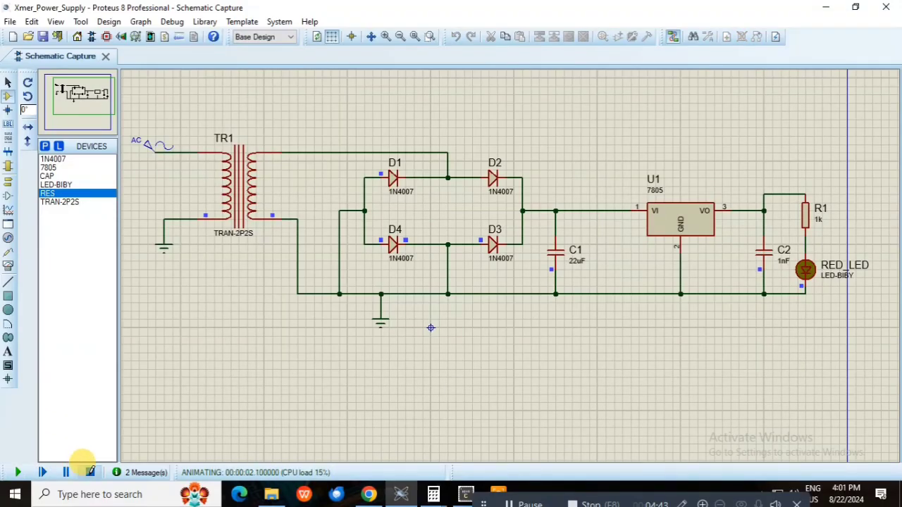
pyautogui.click(90, 472)
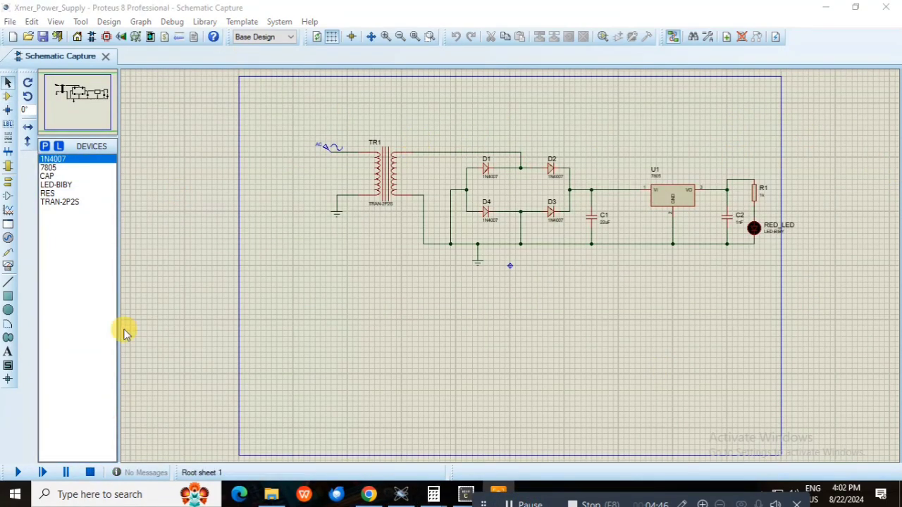
# Wire a DC voltmeter between the regulator's output line and the ground line, and simulate the circuit to measure the output voltage
pyautogui.click(8, 238)
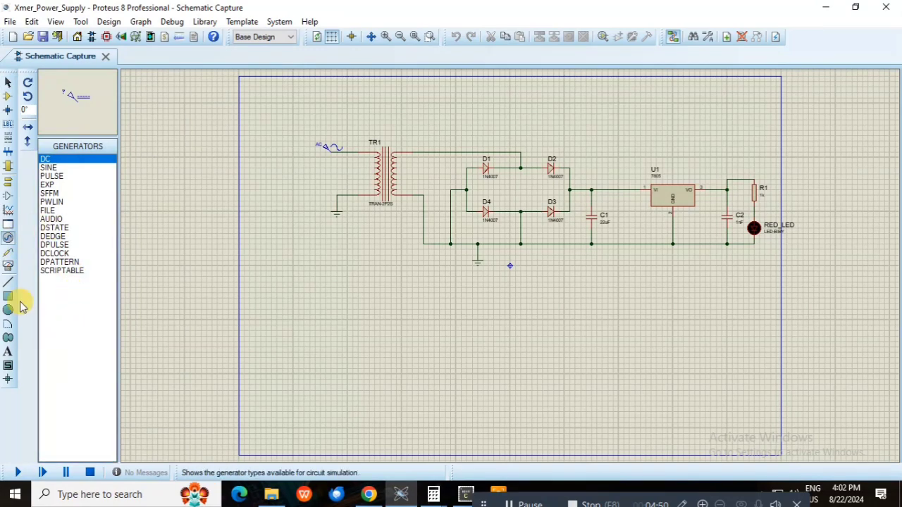
pyautogui.click(8, 266)
pyautogui.click(83, 229)
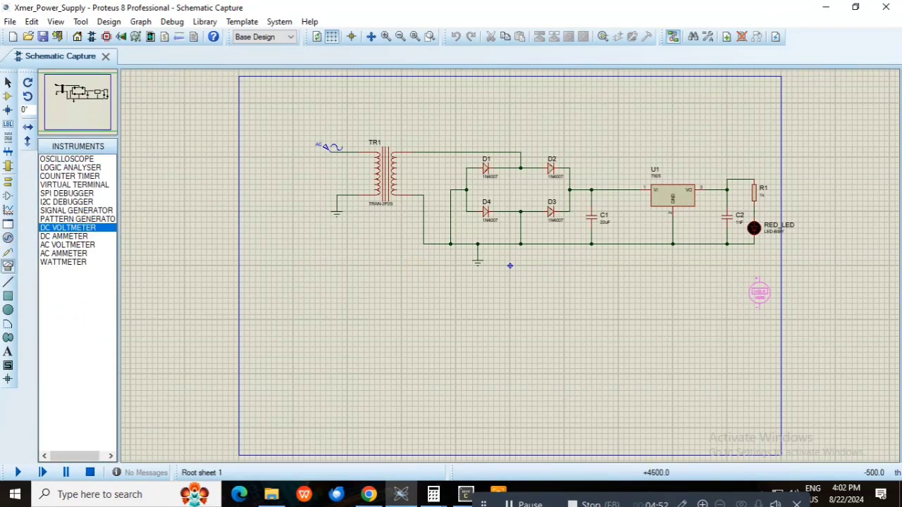
pyautogui.scroll(2, 775, 233)
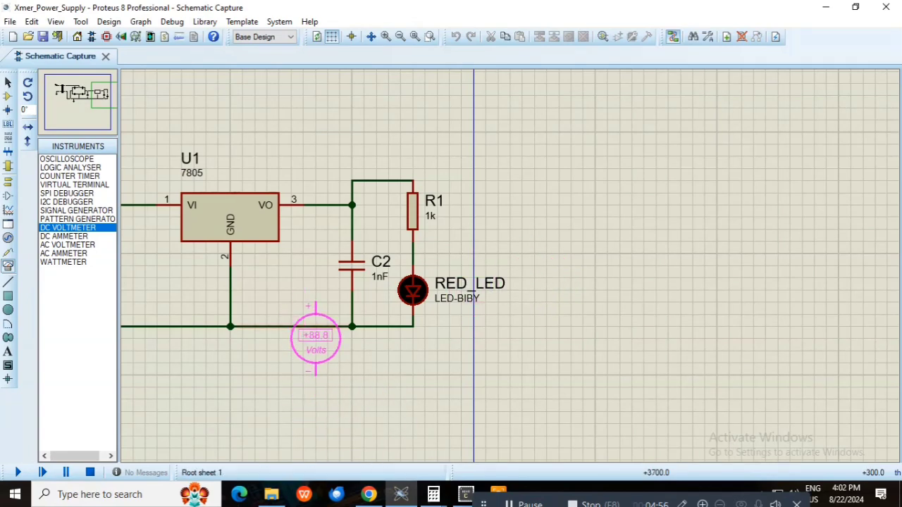
pyautogui.click(499, 215)
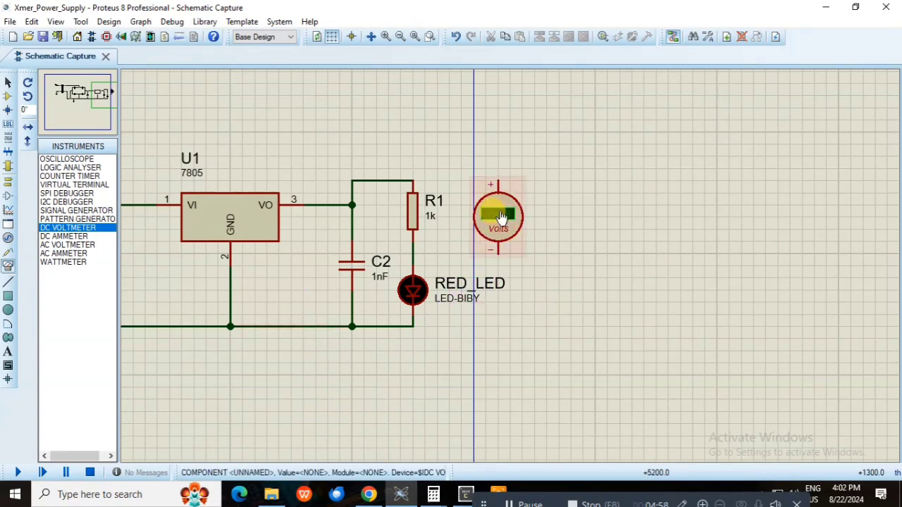
pyautogui.click(500, 174)
pyautogui.click(413, 181)
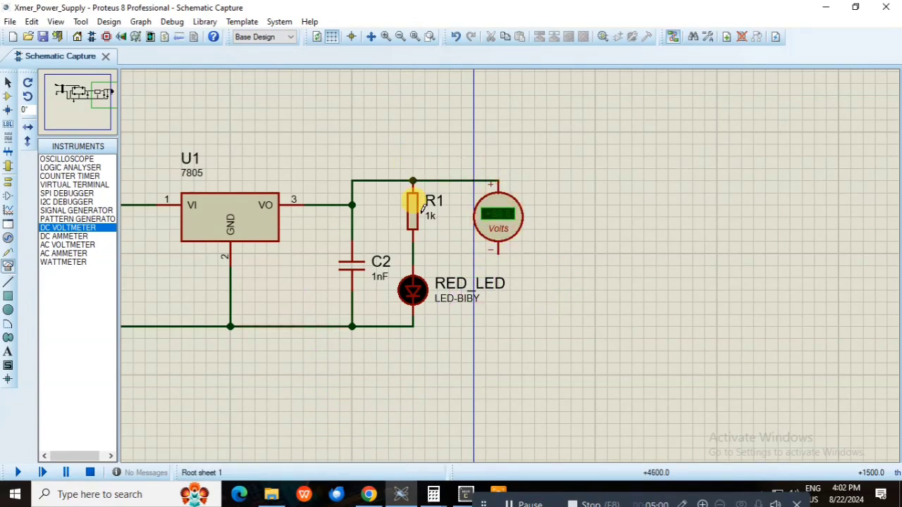
pyautogui.click(414, 324)
pyautogui.click(499, 249)
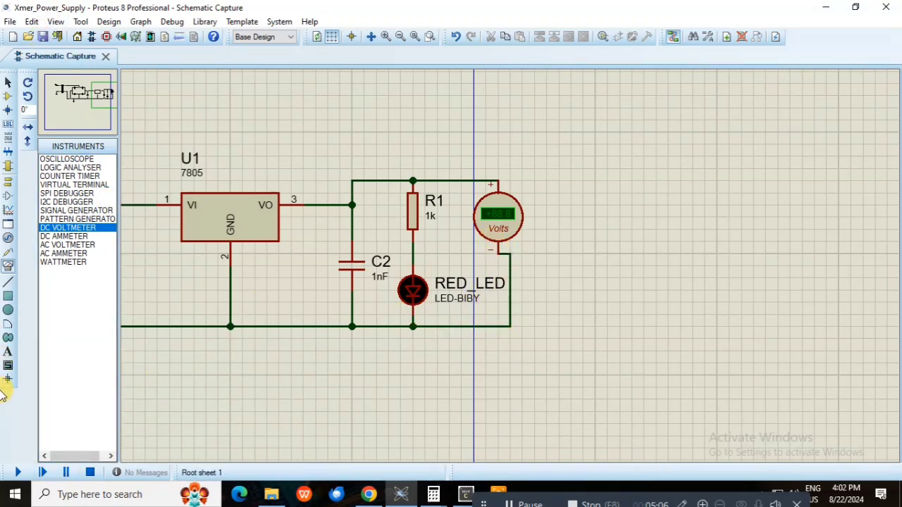
pyautogui.click(18, 473)
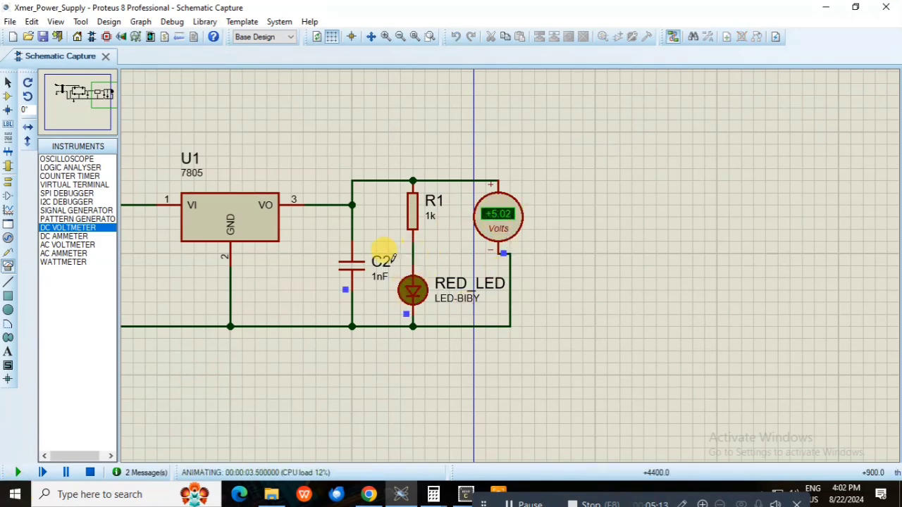
pyautogui.click(89, 473)
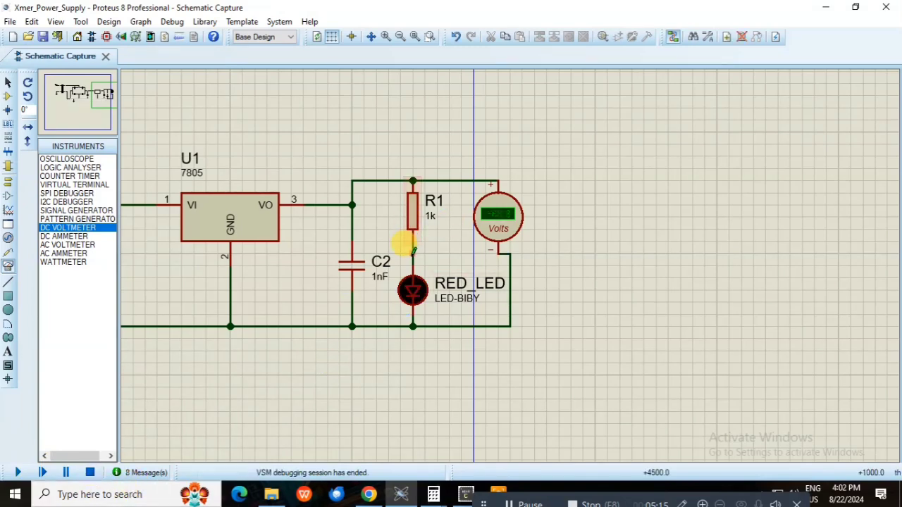
# Reroute the voltmeter's positive lead to the junction of R1 and the LED, and simulate to measure the voltage across the LED
pyautogui.click(461, 178)
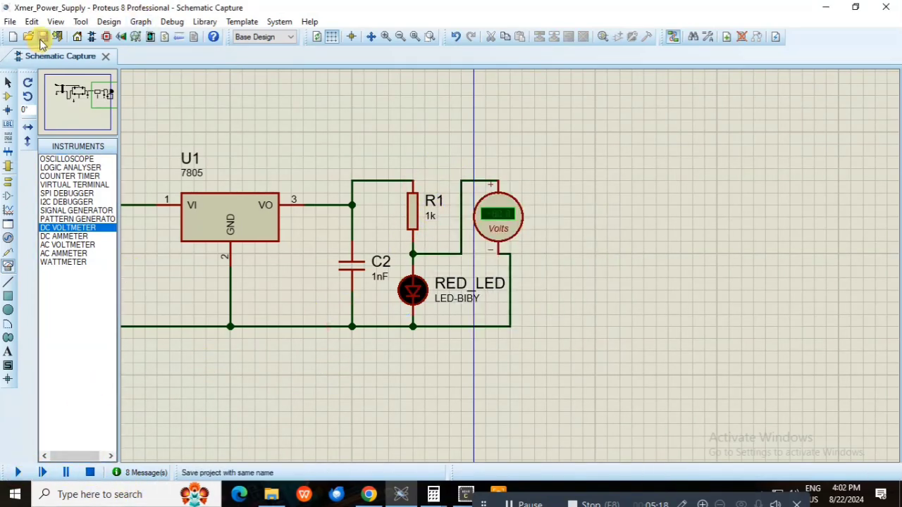
pyautogui.click(17, 473)
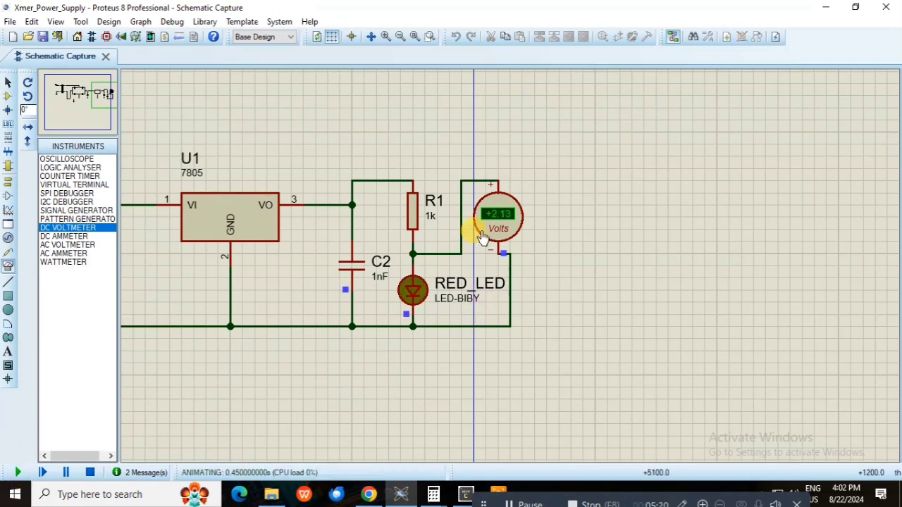
pyautogui.click(89, 473)
# Set the value of resistor R1 to 560R
pyautogui.doubleClick(432, 219)
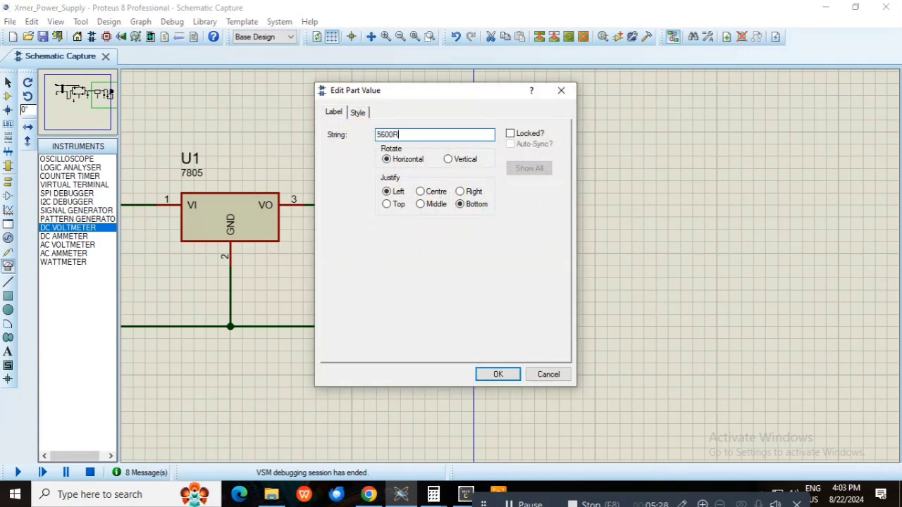
pyautogui.write('5600R')
pyautogui.click(498, 374)
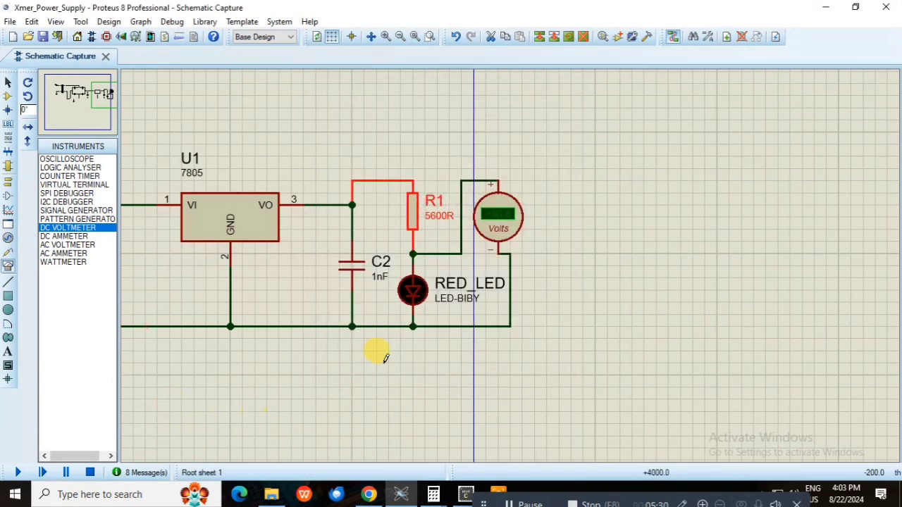
pyautogui.doubleClick(438, 218)
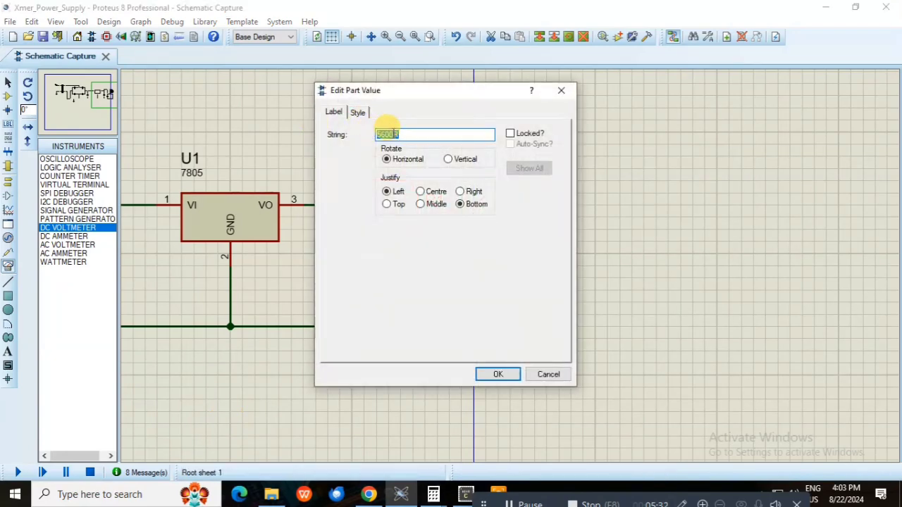
pyautogui.press('BackSpace')
pyautogui.click(486, 374)
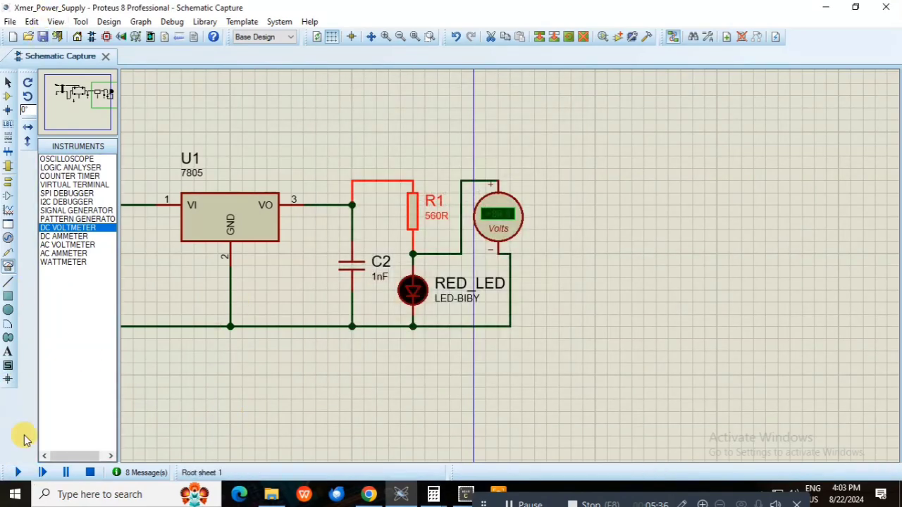
# Simulate the circuit to measure the voltage across the LED with the 560R resistor, and stop the simulation
pyautogui.click(20, 473)
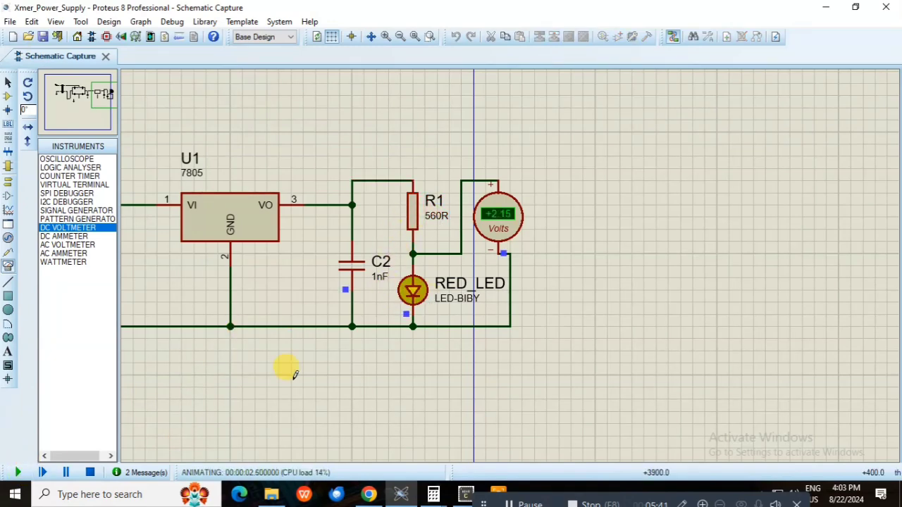
pyautogui.click(91, 473)
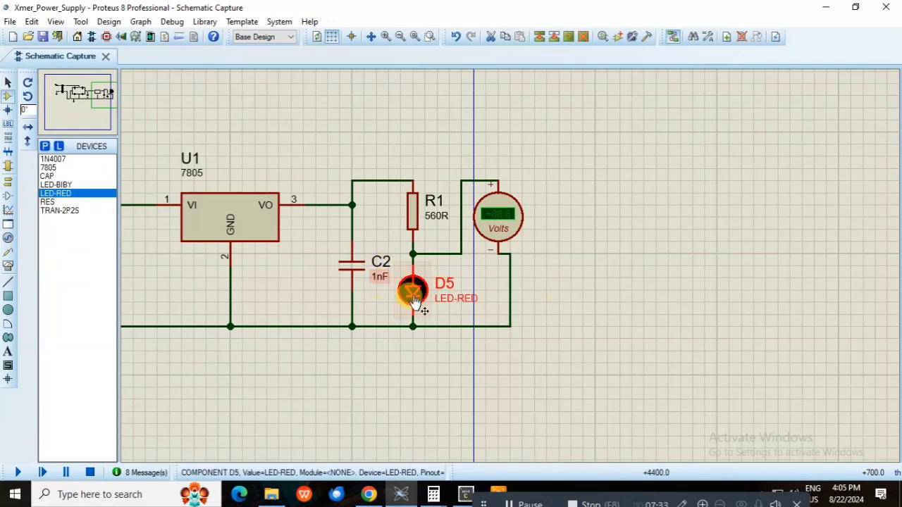
# Set red LED D5's model type to Digital and its breakdown voltage to 2.5V, and simulate the circuit to measure the LED voltage
pyautogui.doubleClick(414, 302)
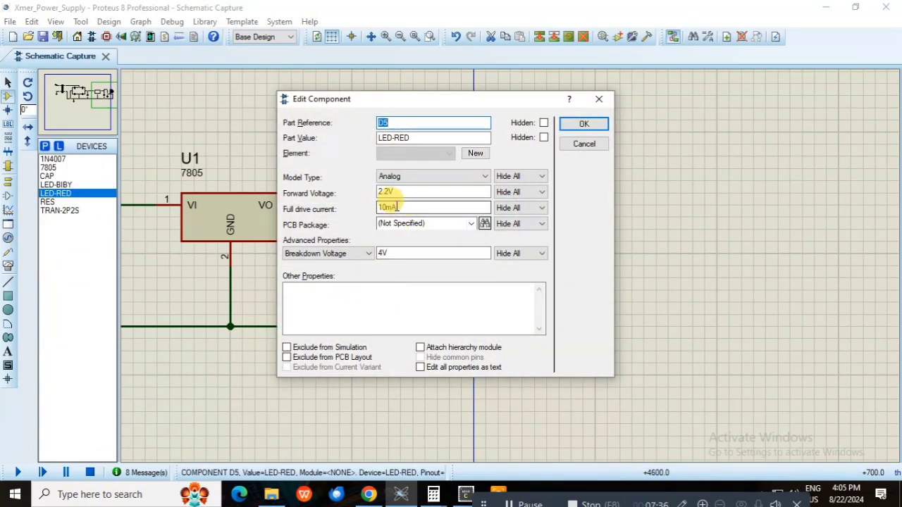
pyautogui.click(421, 182)
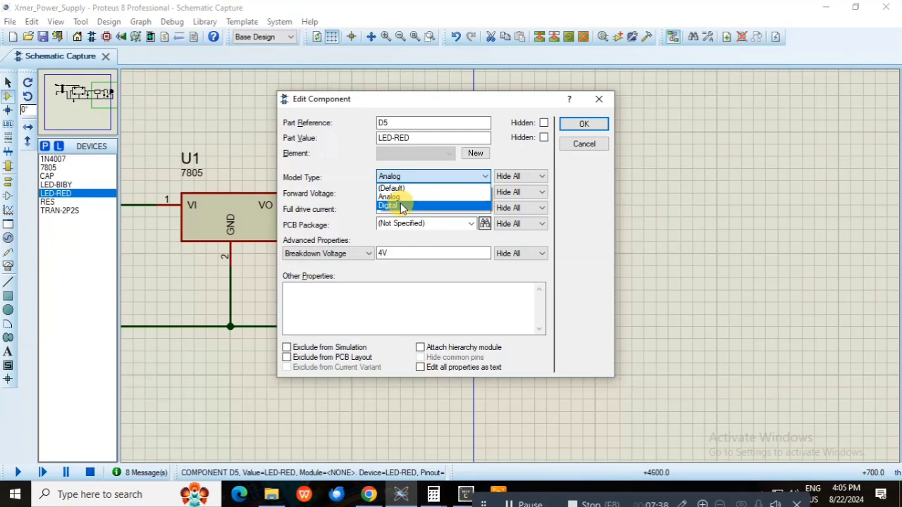
pyautogui.click(402, 207)
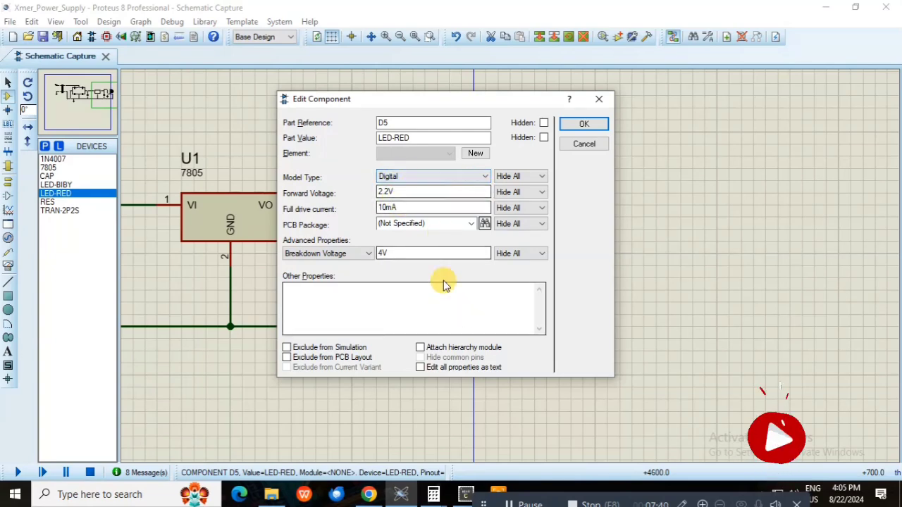
pyautogui.click(379, 252)
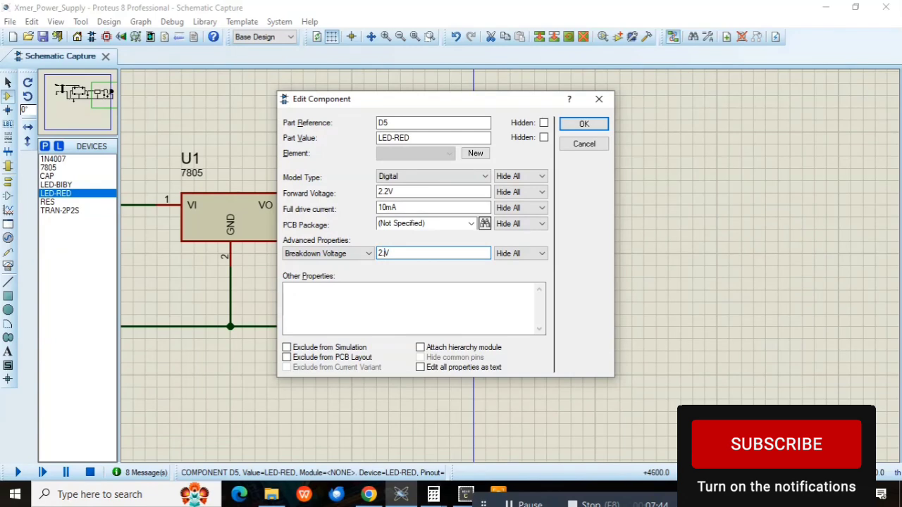
pyautogui.write('2.5')
pyautogui.click(584, 125)
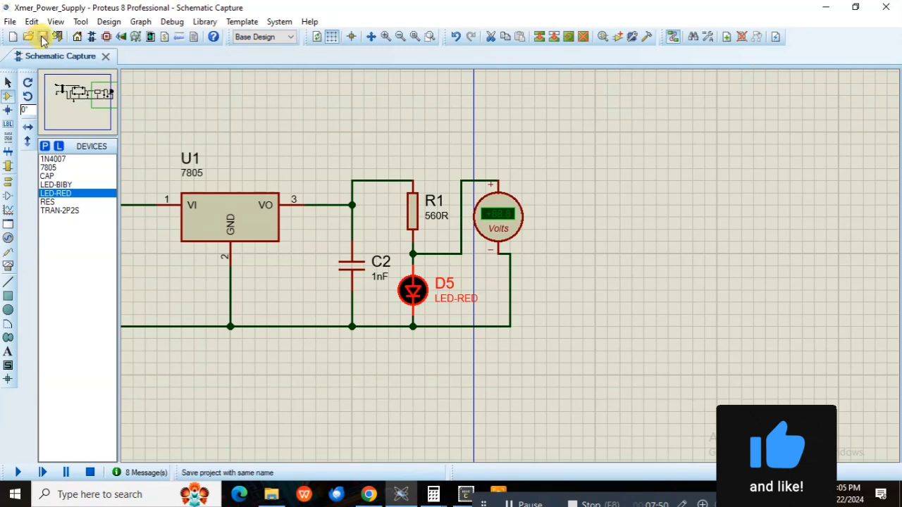
pyautogui.click(18, 472)
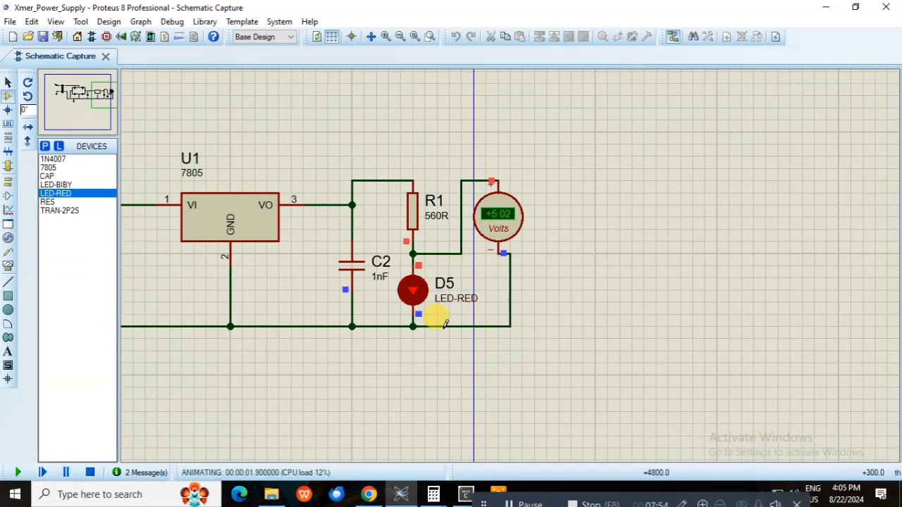
pyautogui.click(90, 473)
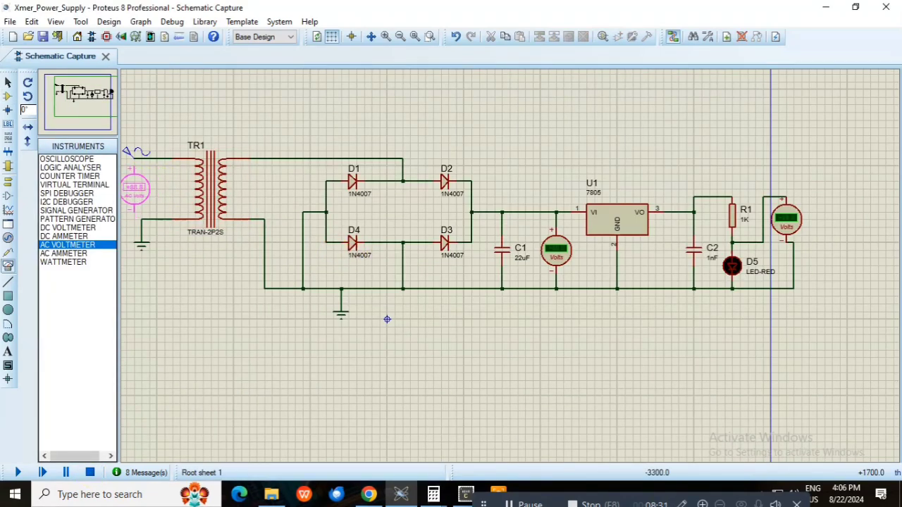
# Place and wire one AC voltmeter across transformer TR1's primary and another between its upper secondary line and the ground line
pyautogui.click(134, 188)
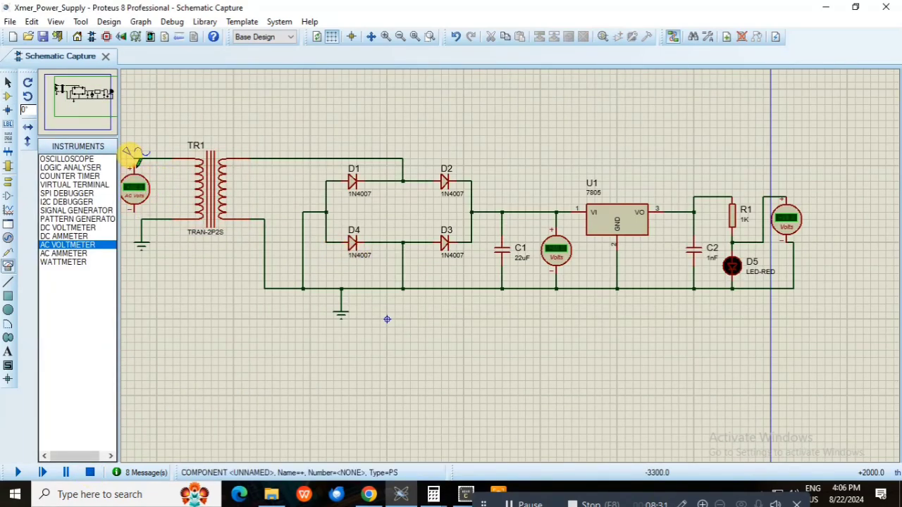
pyautogui.click(150, 218)
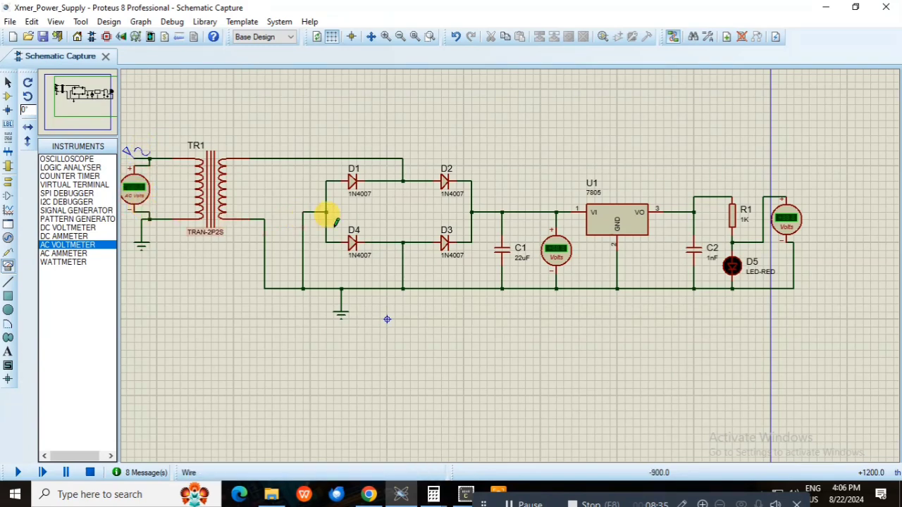
pyautogui.click(280, 196)
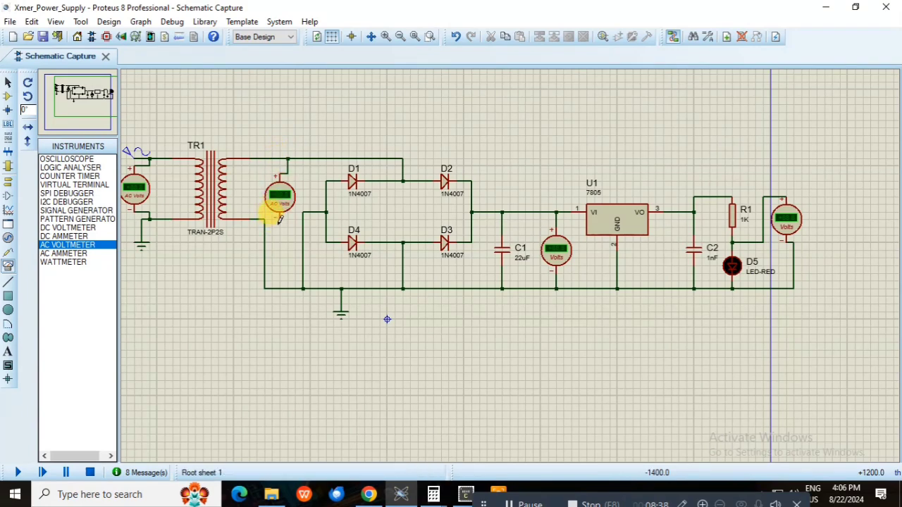
pyautogui.click(279, 286)
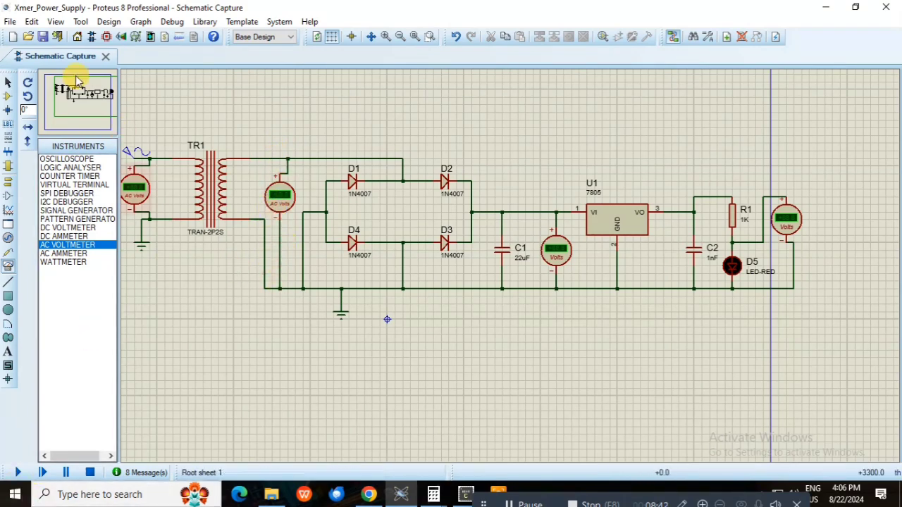
# Simulate the circuit to compare the transformer's primary and secondary AC voltages with the rectified DC voltage, and stop the simulation
pyautogui.click(17, 473)
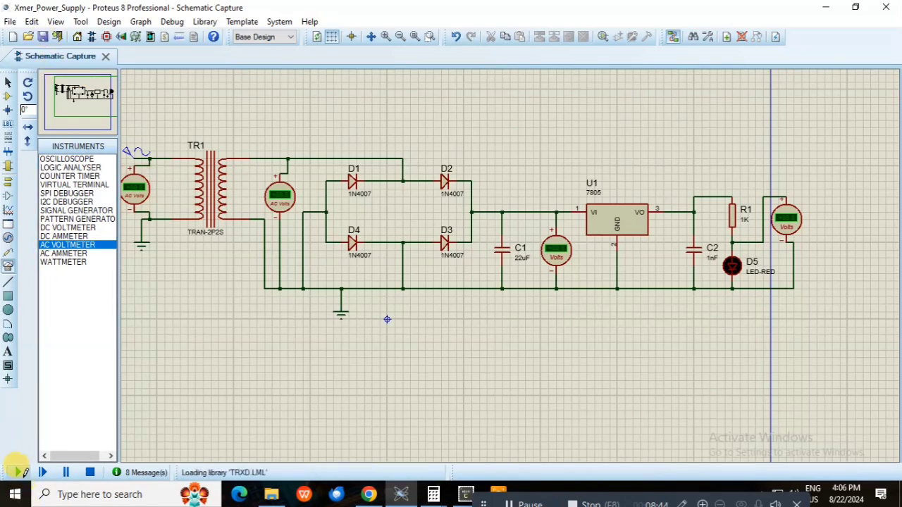
pyautogui.scroll(2, 132, 196)
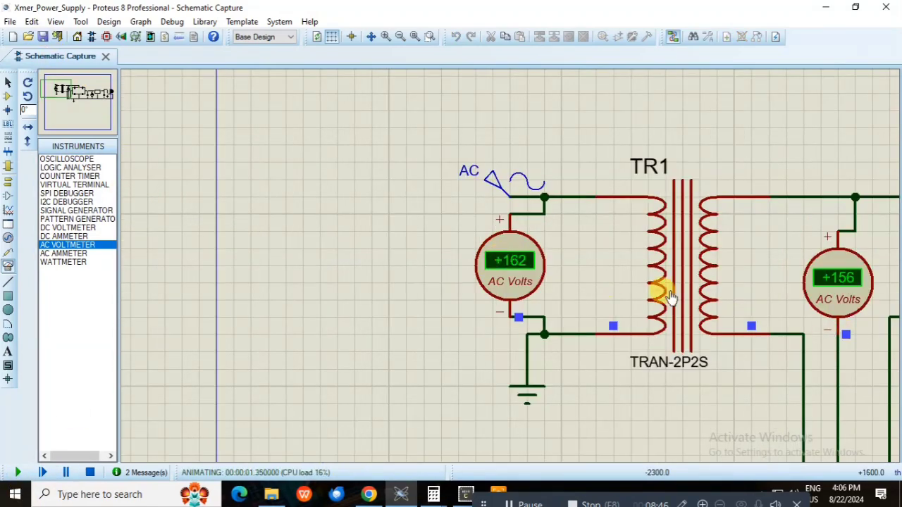
pyautogui.scroll(-2, 594, 319)
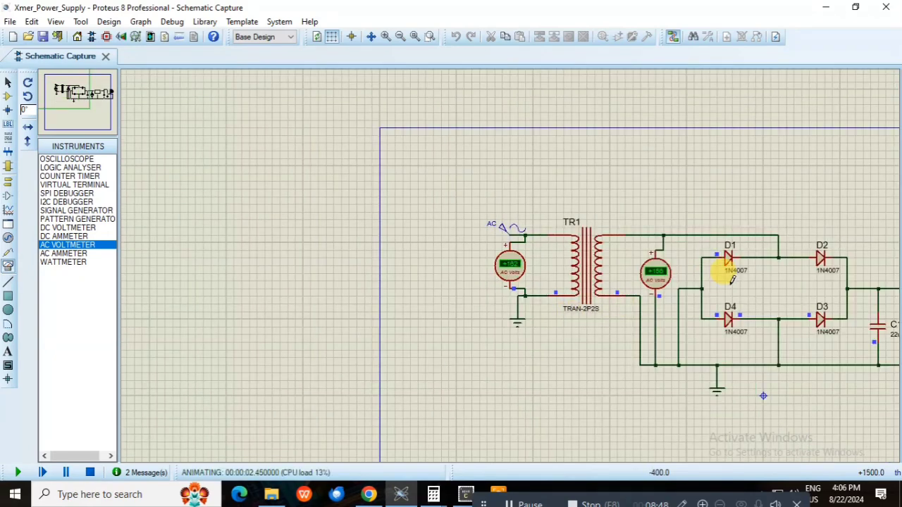
pyautogui.scroll(1, 724, 273)
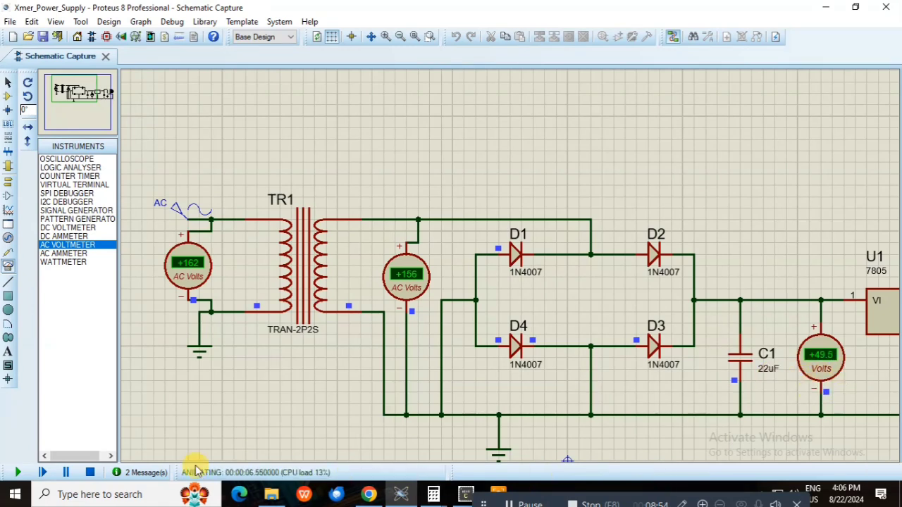
pyautogui.click(89, 472)
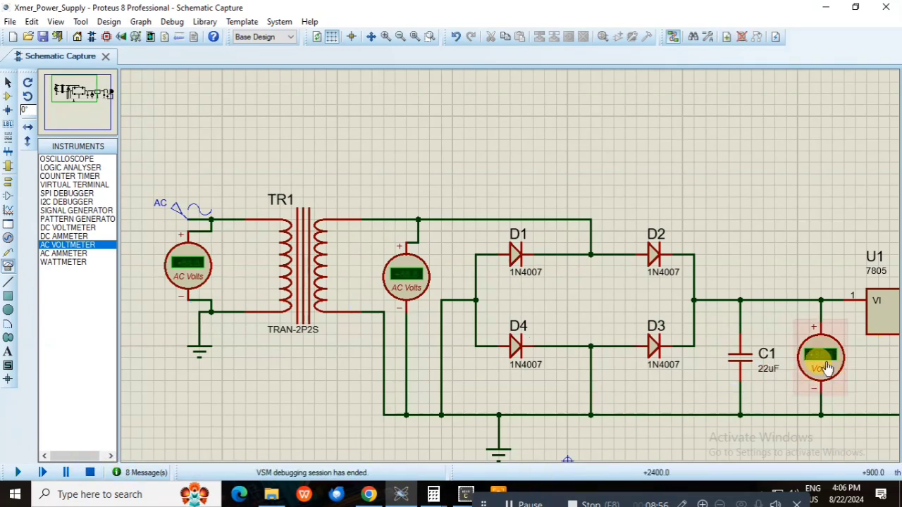
# Set capacitor C1 to 0.2uF and simulate the circuit to check the rectified voltage, stopping the simulation after the reading
pyautogui.doubleClick(762, 376)
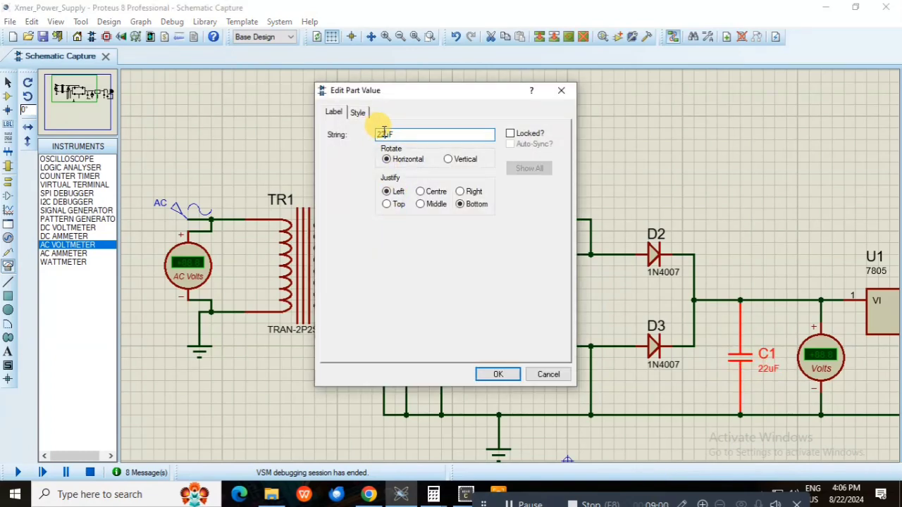
pyautogui.click(384, 133)
pyautogui.write('0.2')
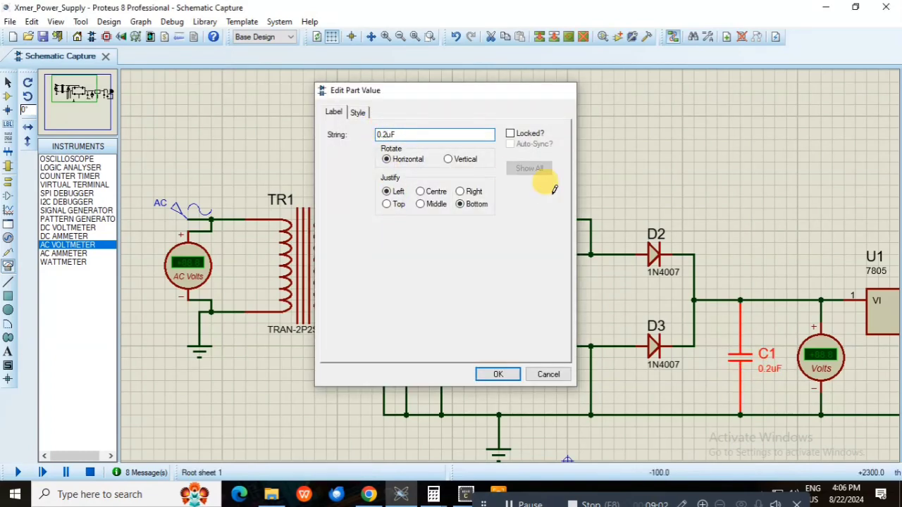
pyautogui.press('Return')
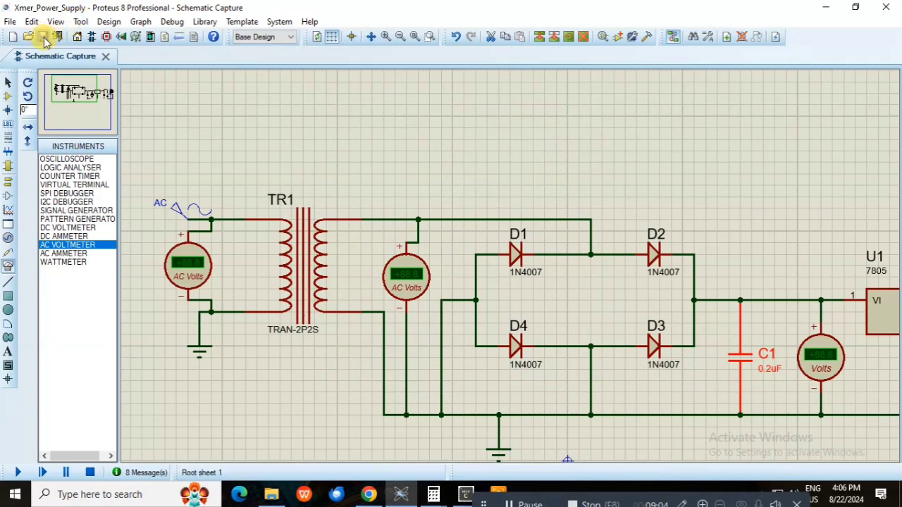
pyautogui.click(18, 472)
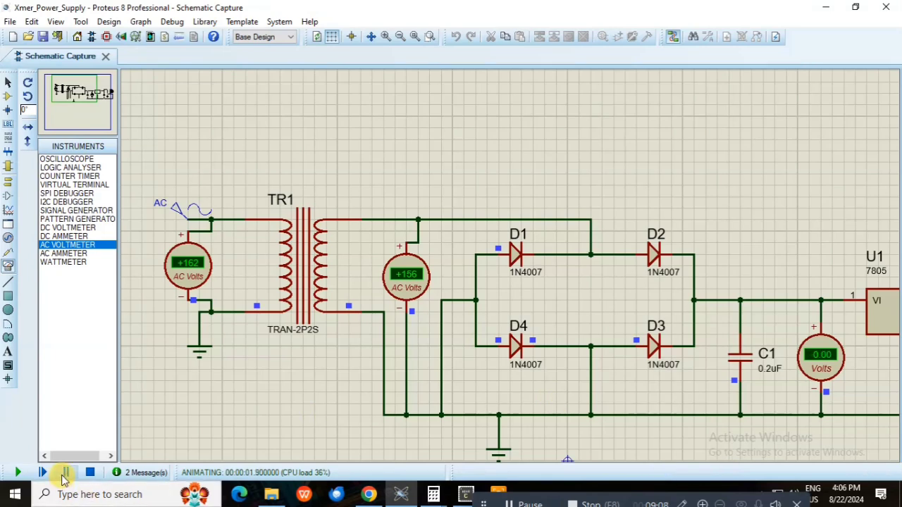
pyautogui.click(90, 472)
# Set capacitor C1 to 470uF and simulate the circuit to measure the rectified voltage at the regulator's input
pyautogui.doubleClick(766, 374)
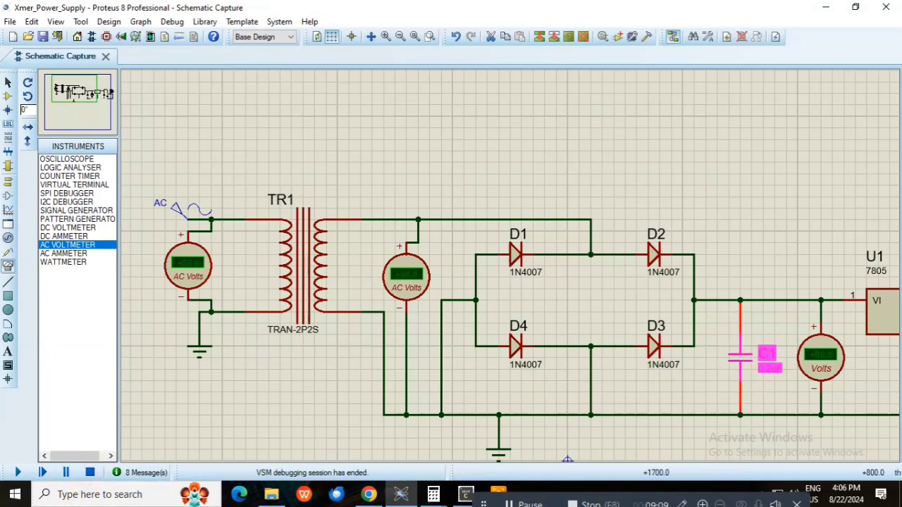
pyautogui.click(389, 135)
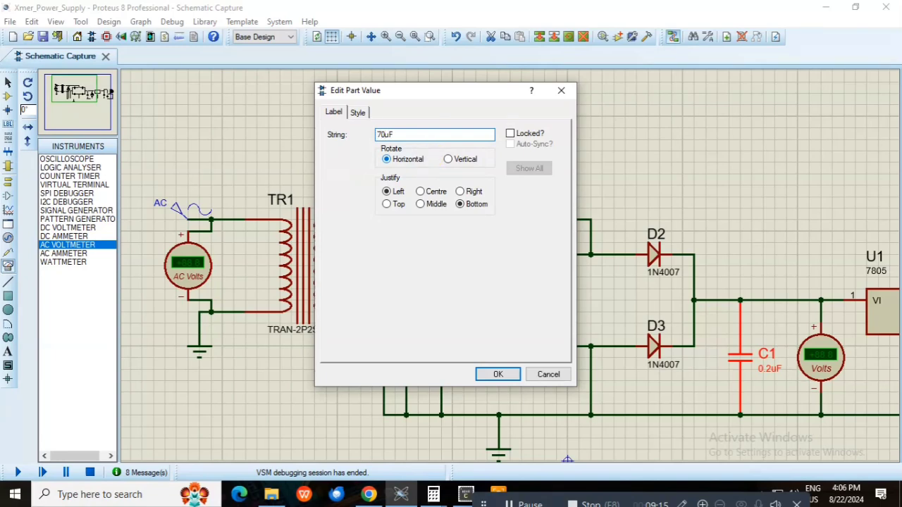
pyautogui.click(488, 378)
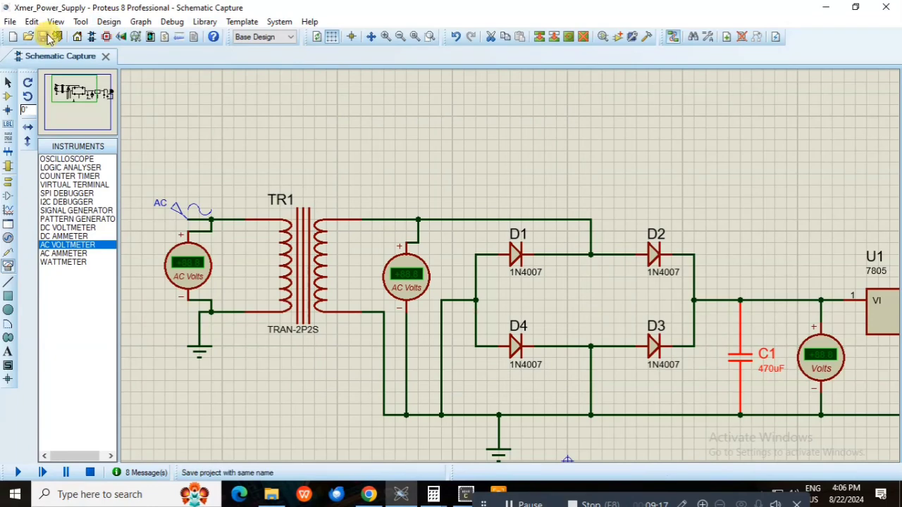
pyautogui.click(18, 472)
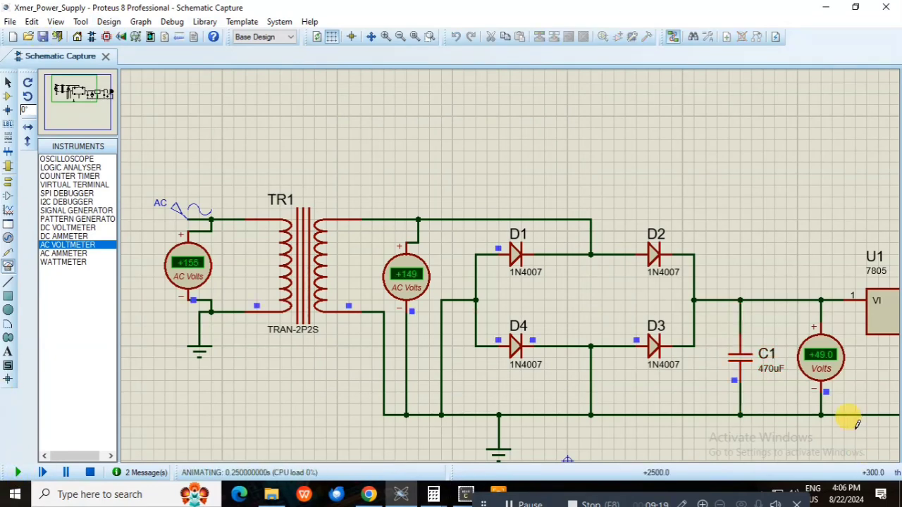